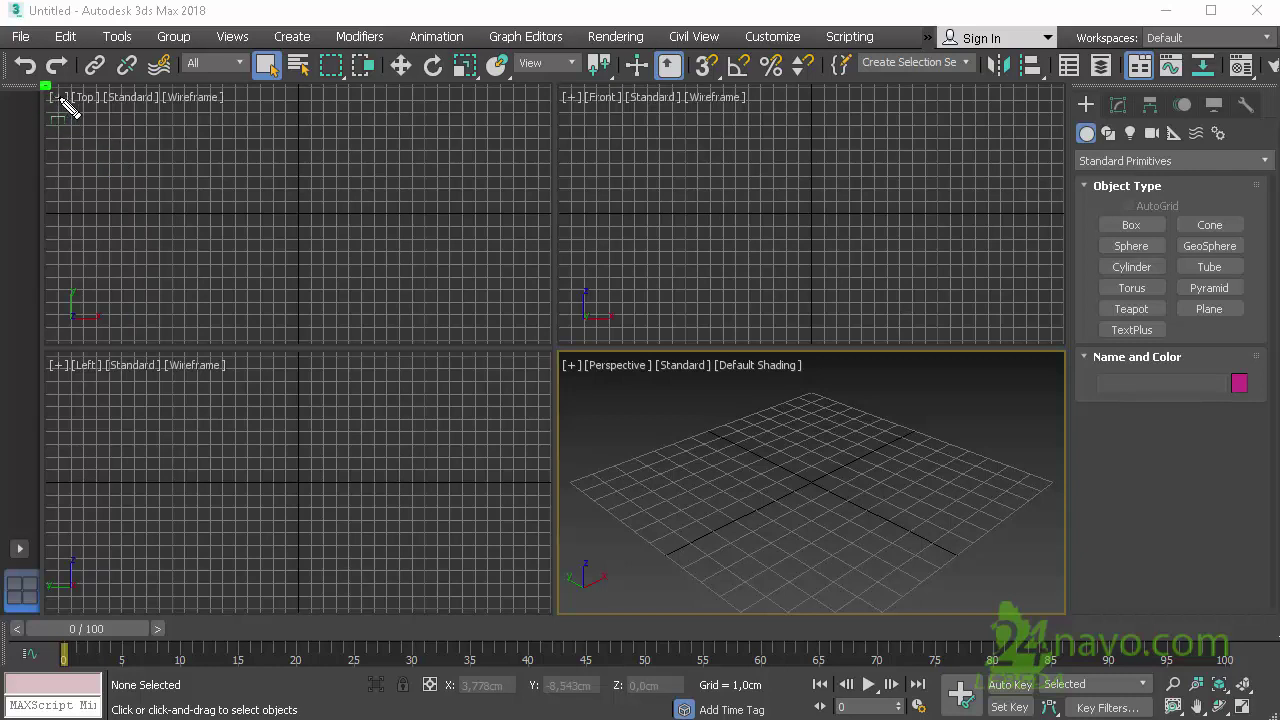
Show the Home Grid settings: 1,0cm spacing, major lines every 10, perspective extent 7.
drag(42, 84, 1065, 620)
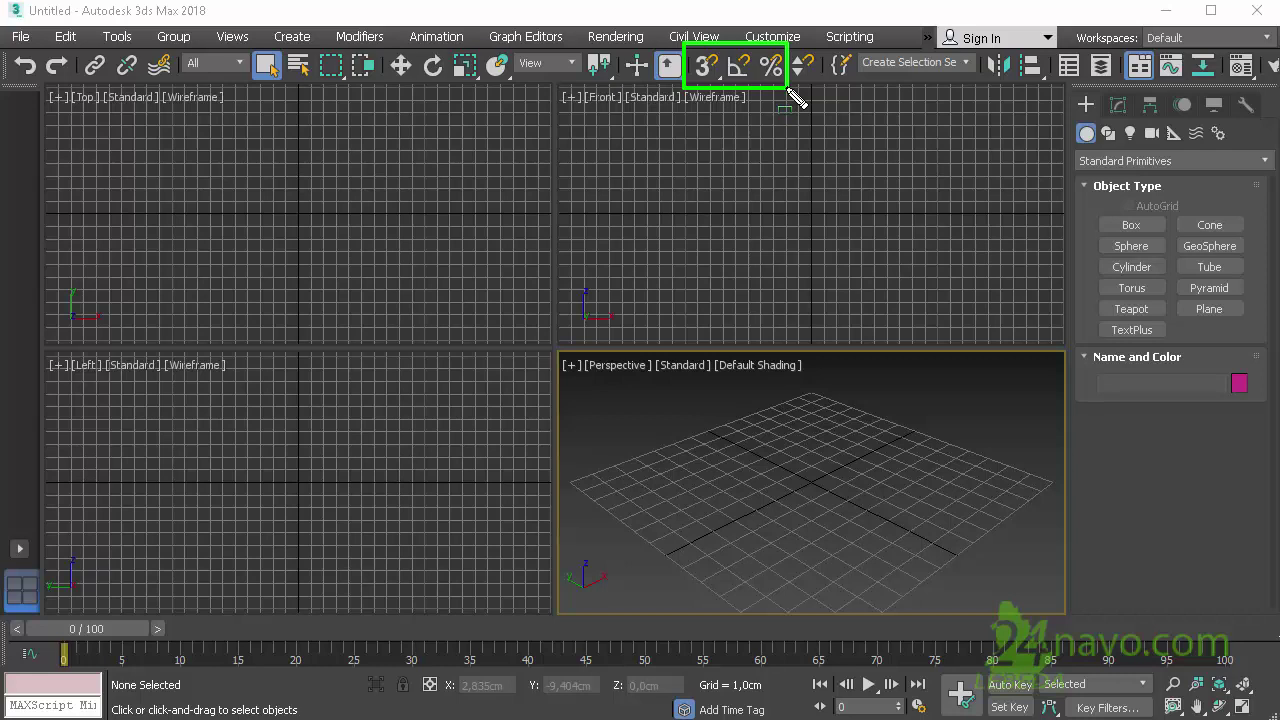
right_click(737, 66)
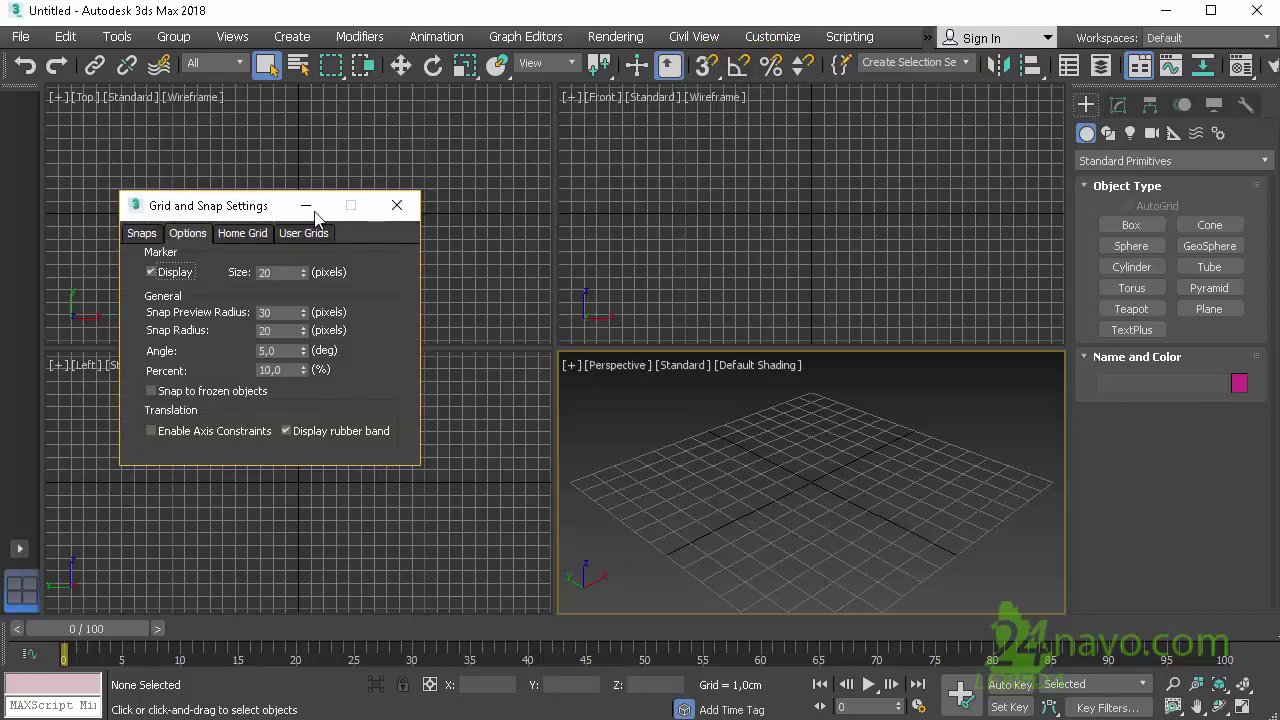
drag(271, 208, 624, 171)
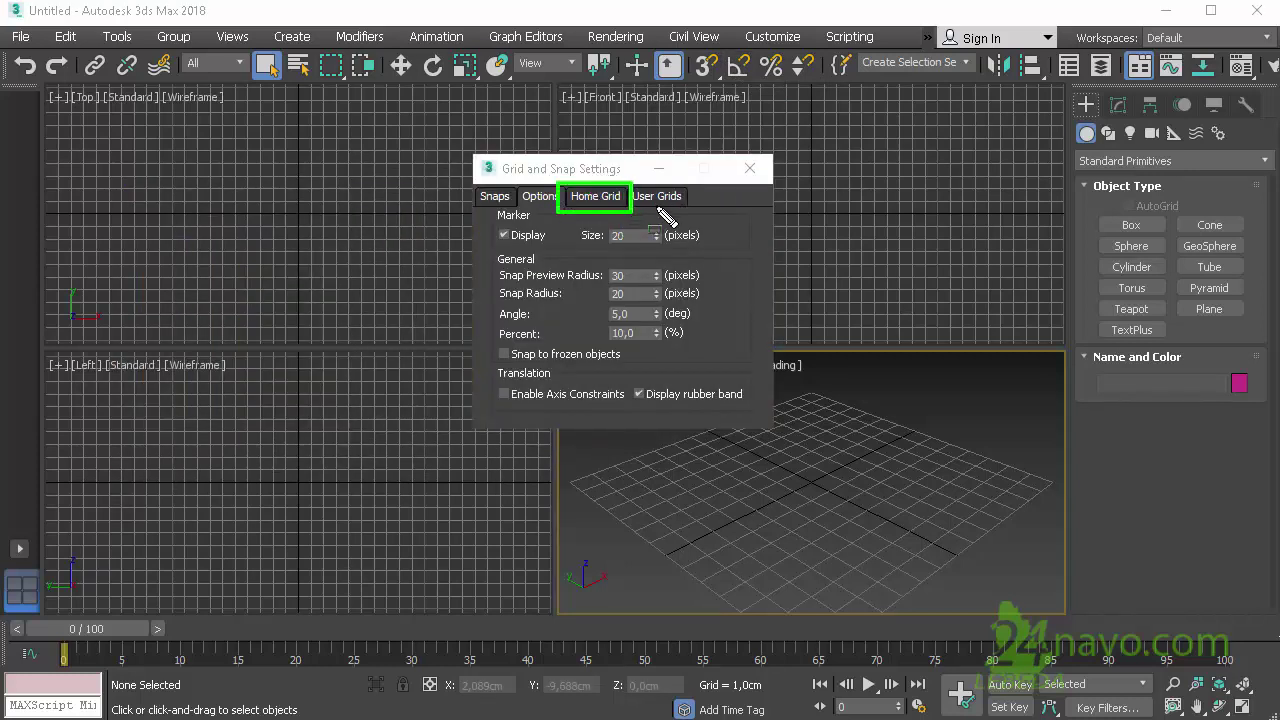
click(607, 197)
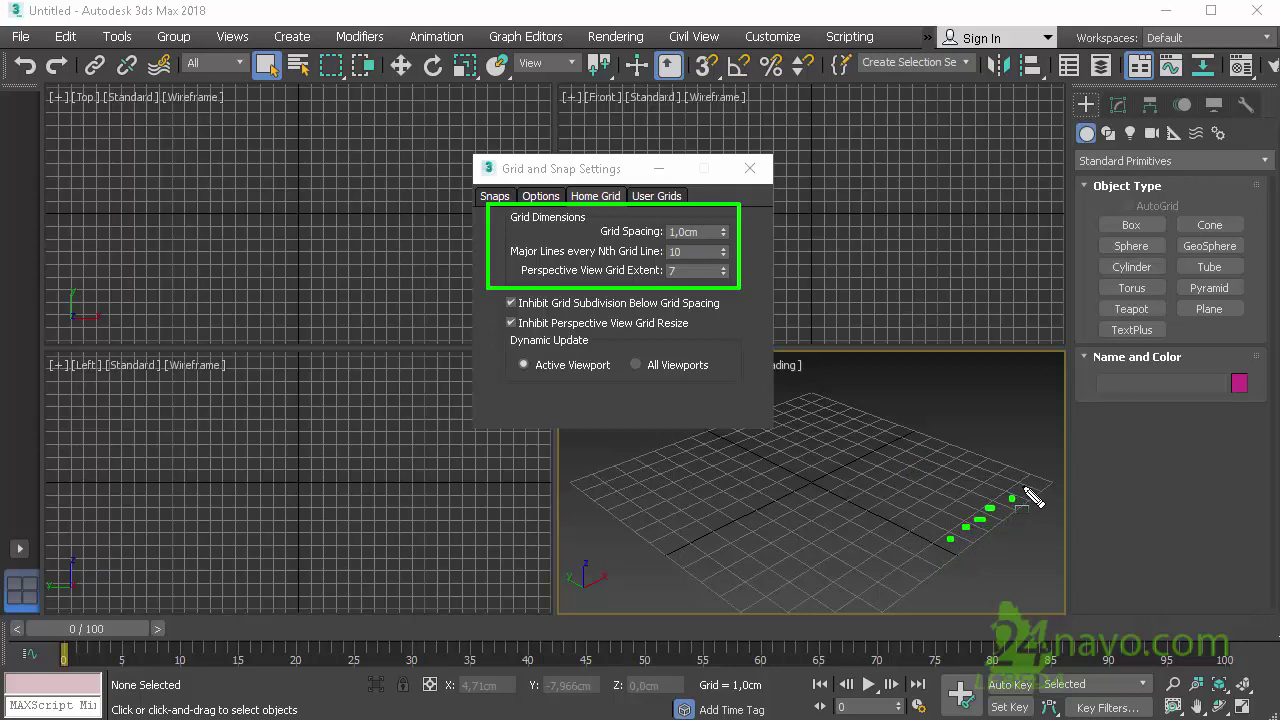
Set the Perspective View Grid Extent to 200.
click(698, 272)
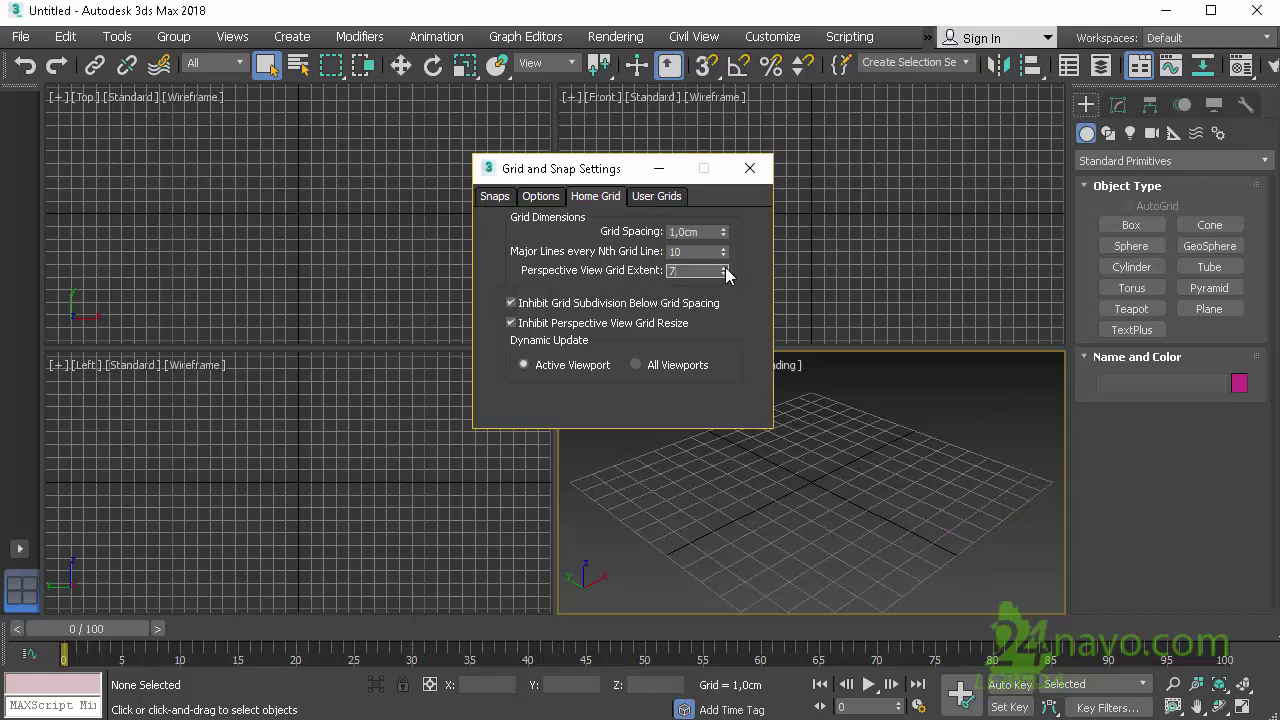
click(724, 268)
click(724, 268)
click(724, 268)
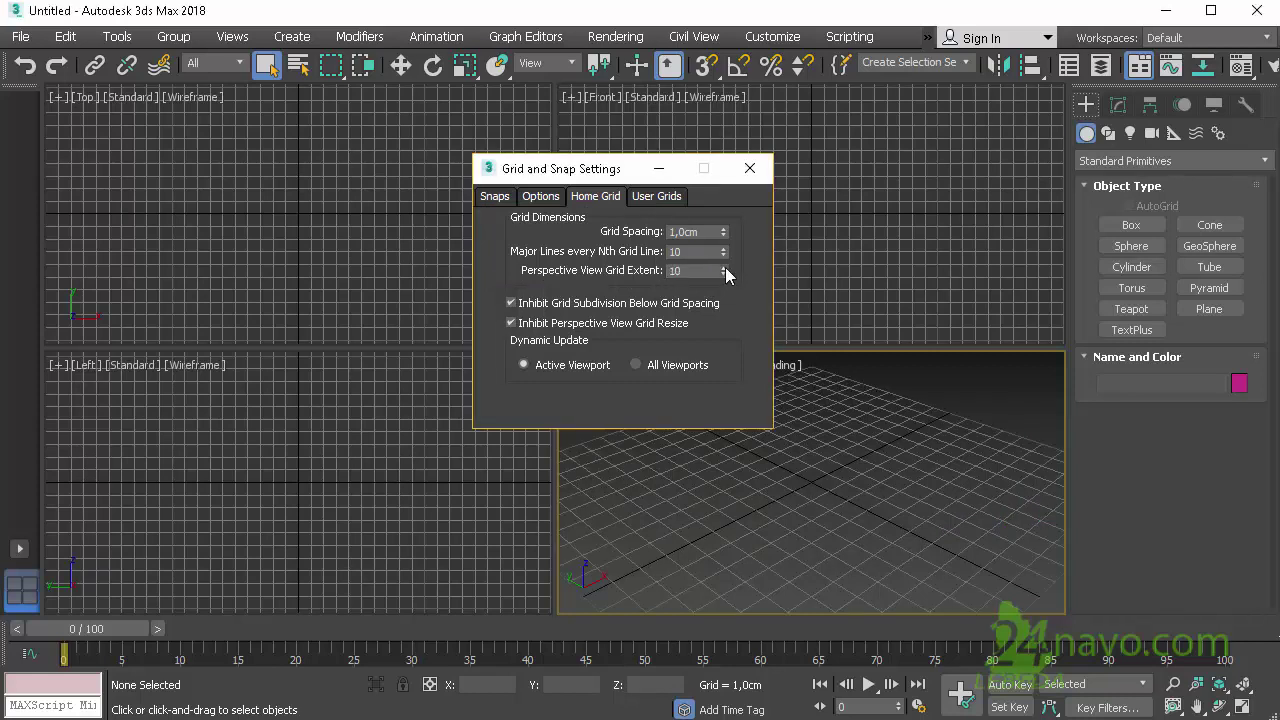
click(724, 268)
click(724, 268)
click(724, 268)
click(724, 268)
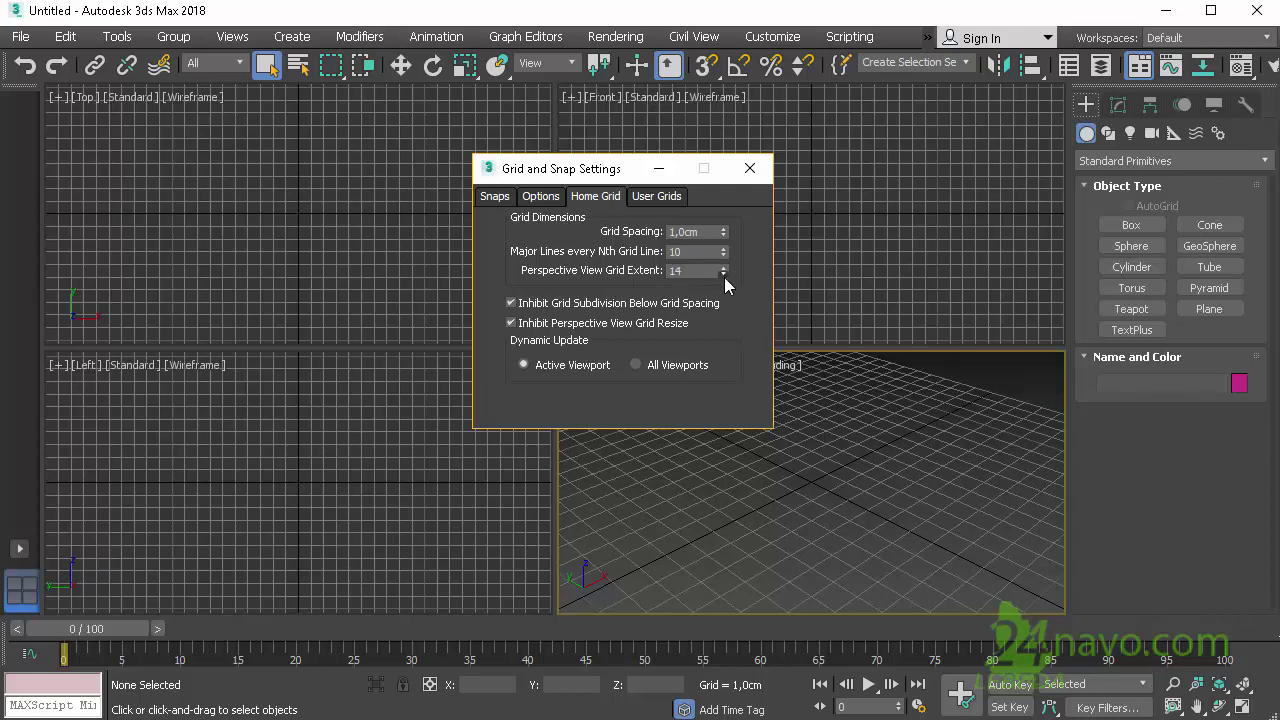
drag(724, 275, 731, 278)
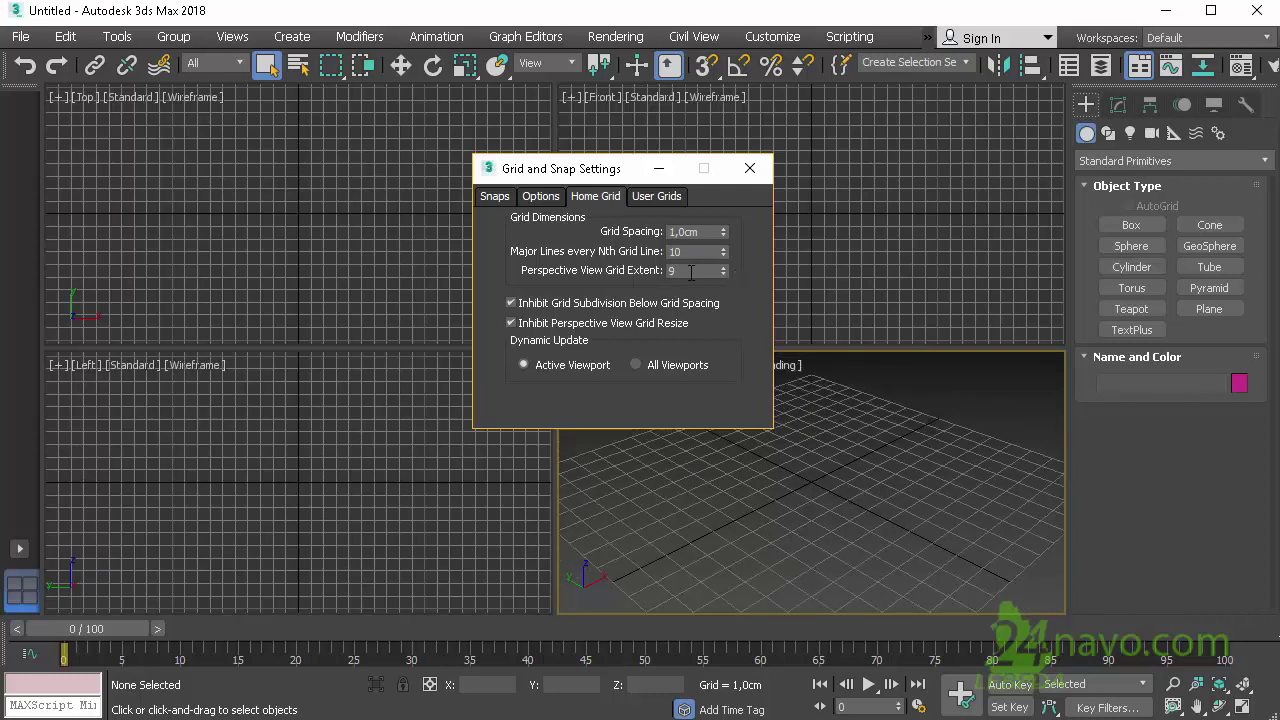
double_click(691, 272)
text(200)
key(Return)
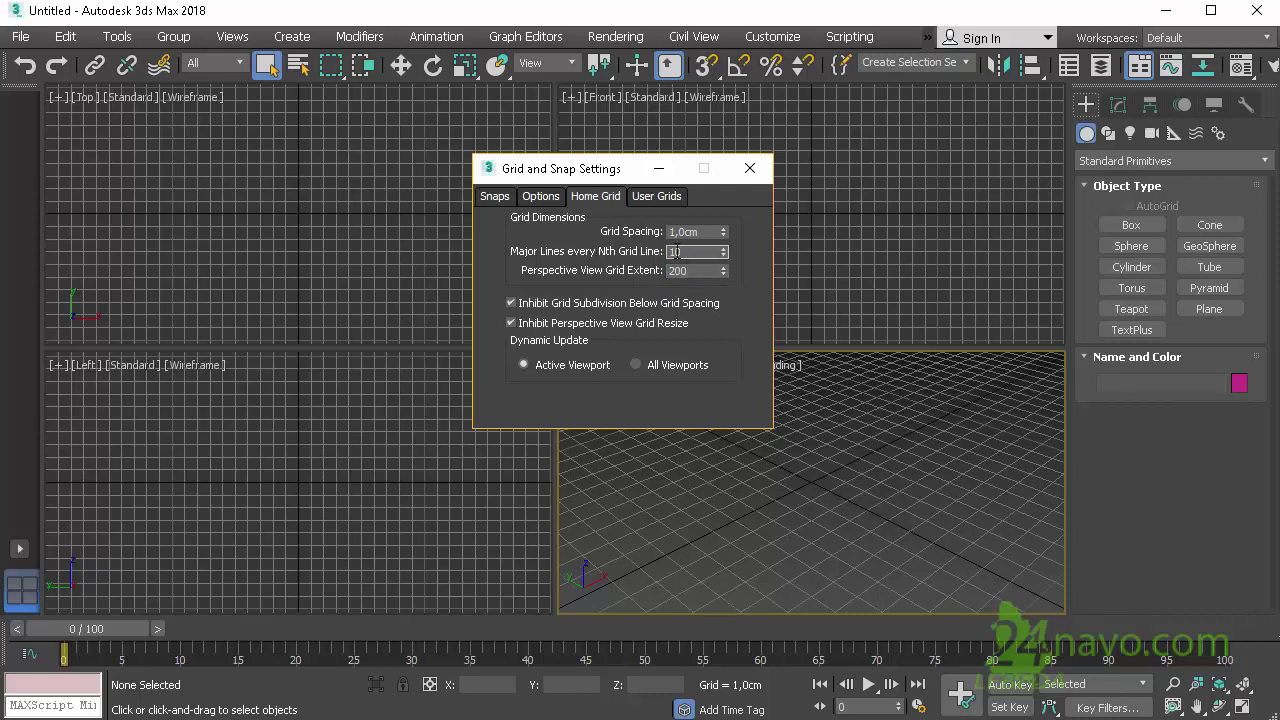
Confirm major lines every 10 and 1,0cm grid spacing, then close Grid and Snap Settings.
double_click(673, 252)
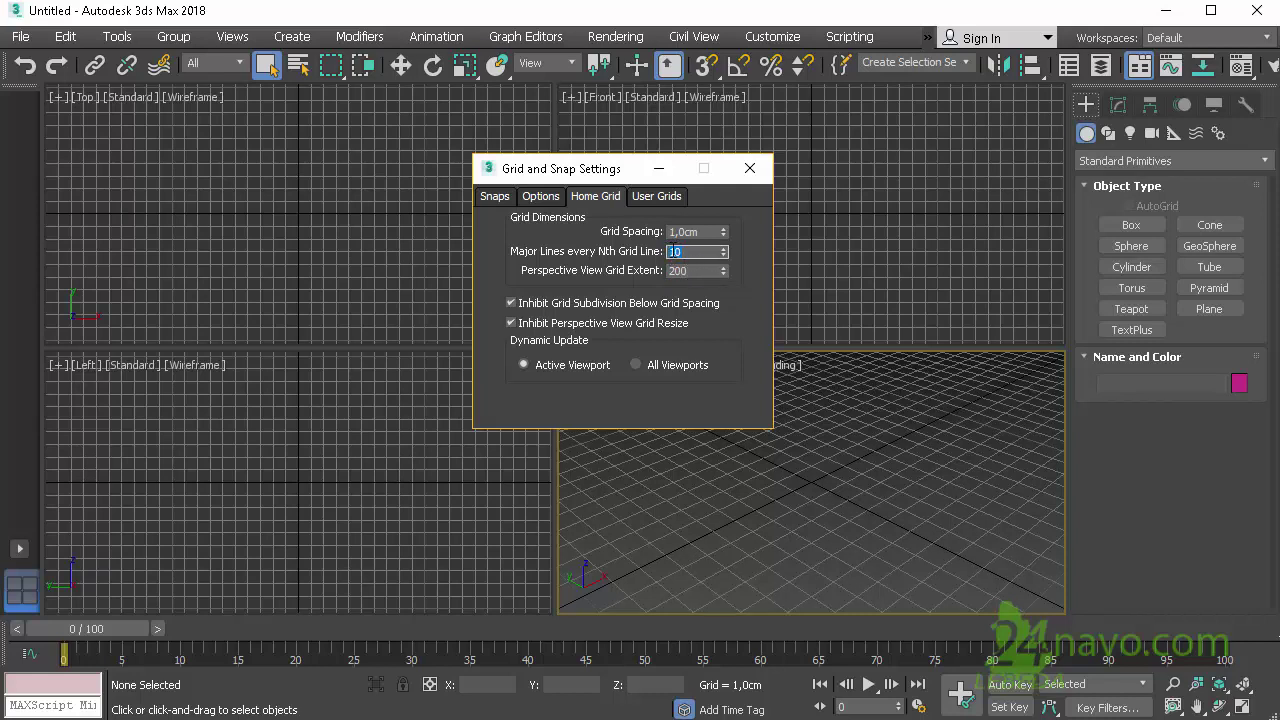
double_click(674, 232)
click(750, 170)
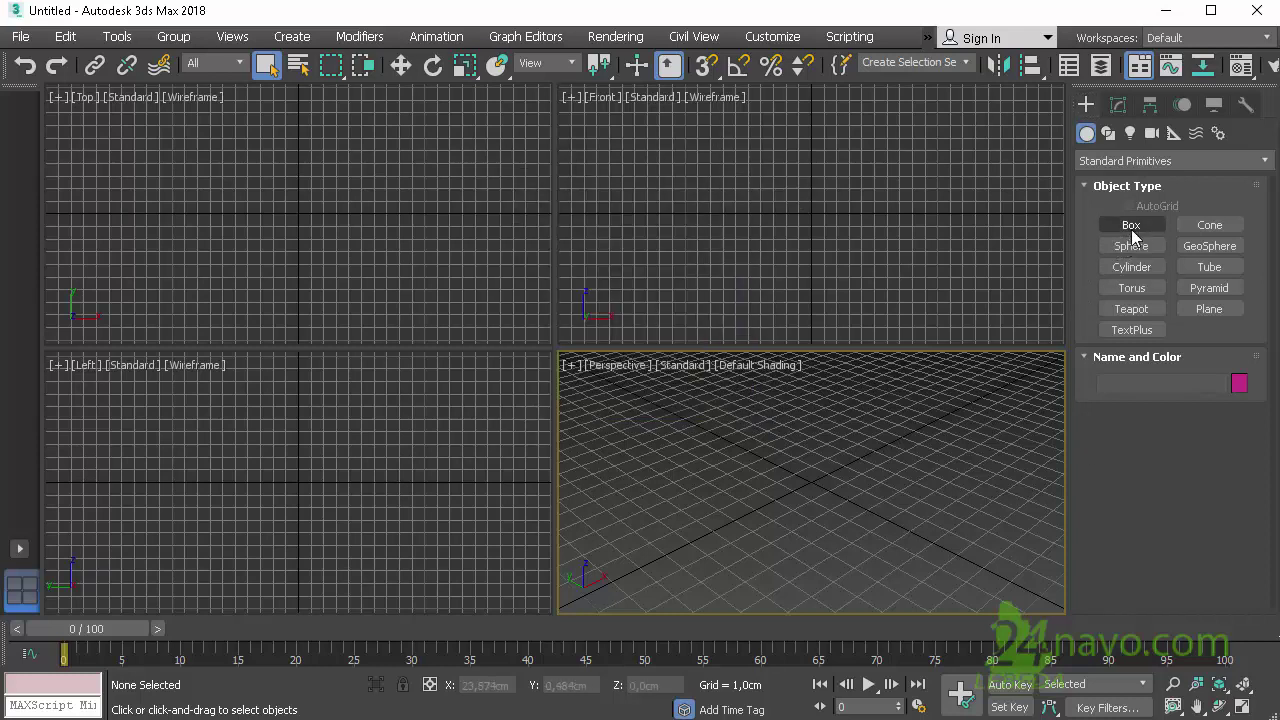
Draw a box near the grid centre and bring up its parameters.
click(1131, 224)
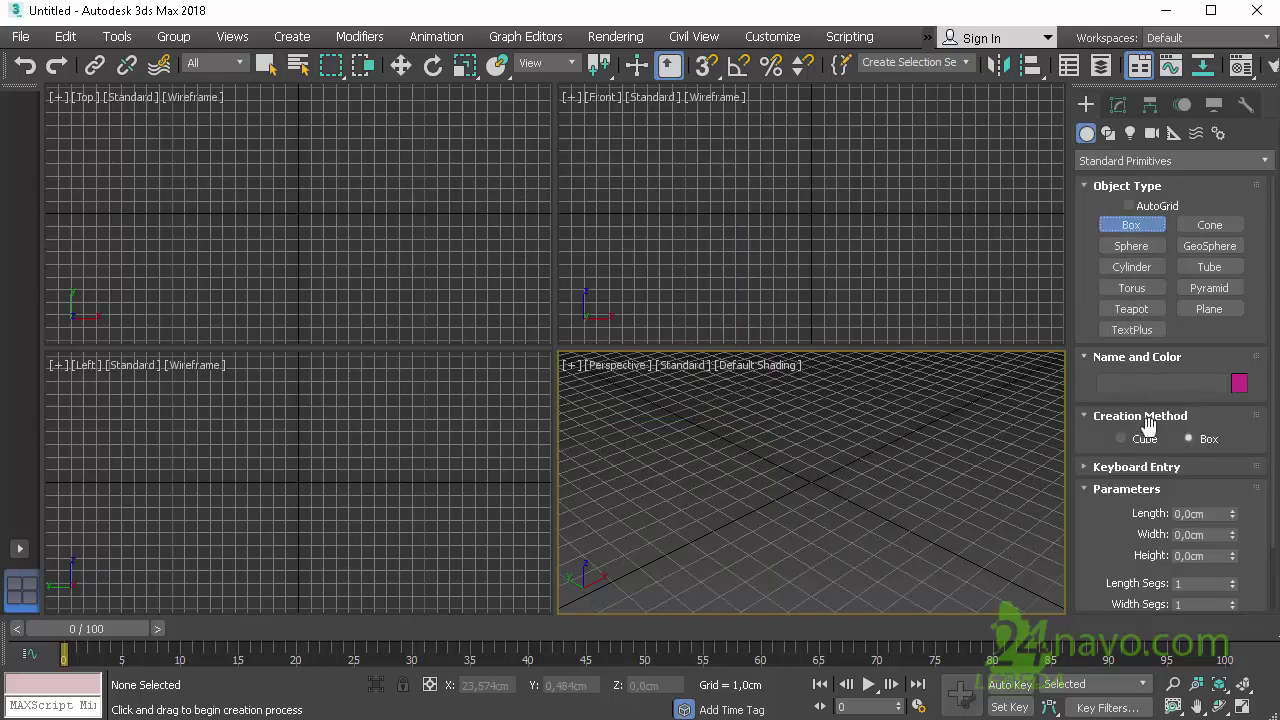
drag(790, 455, 785, 563)
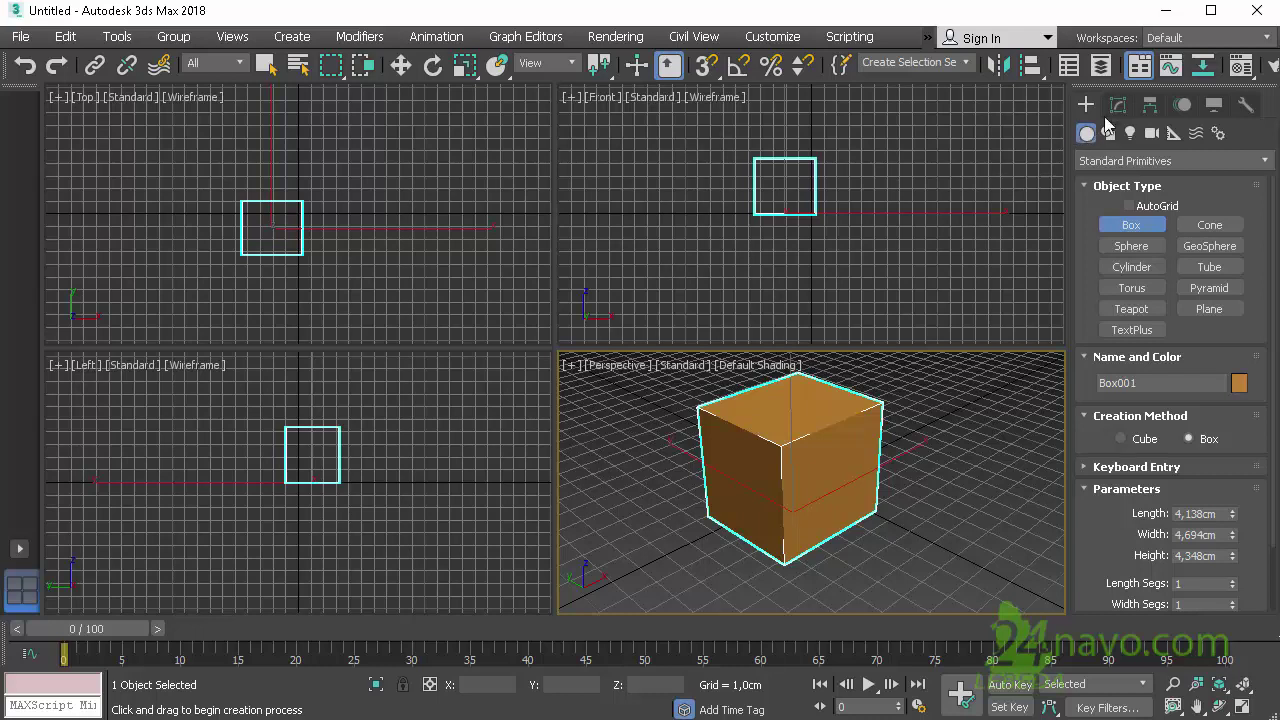
click(1119, 107)
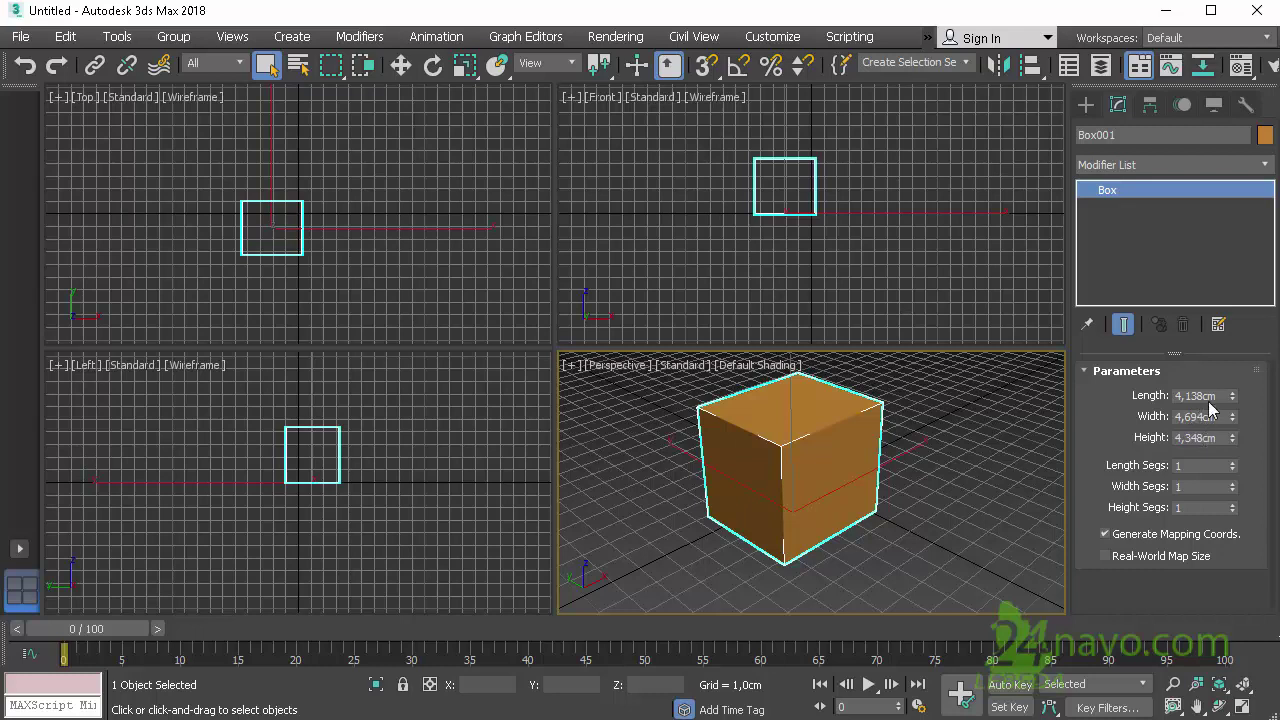
Set Box001's length, width and height to 20cm each.
double_click(1181, 397)
drag(1181, 397, 1155, 397)
text(20)
key(Tab)
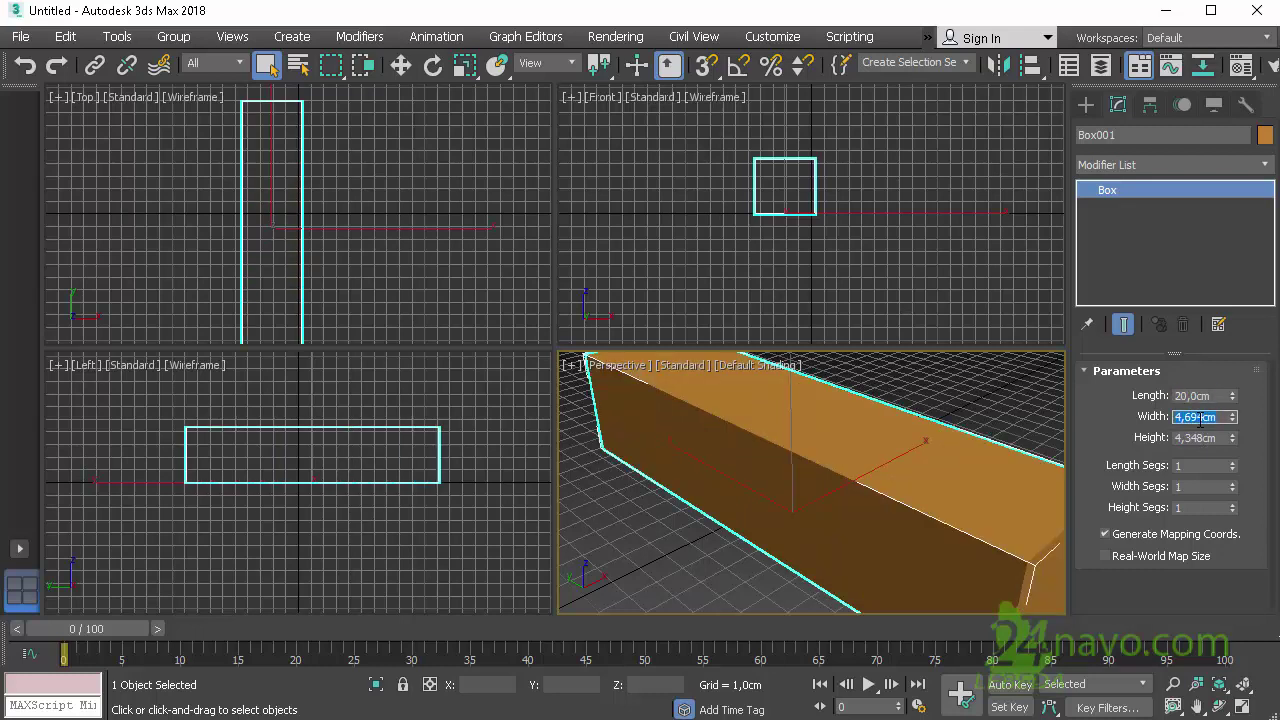
text(20)
key(Tab)
text(20)
key(Return)
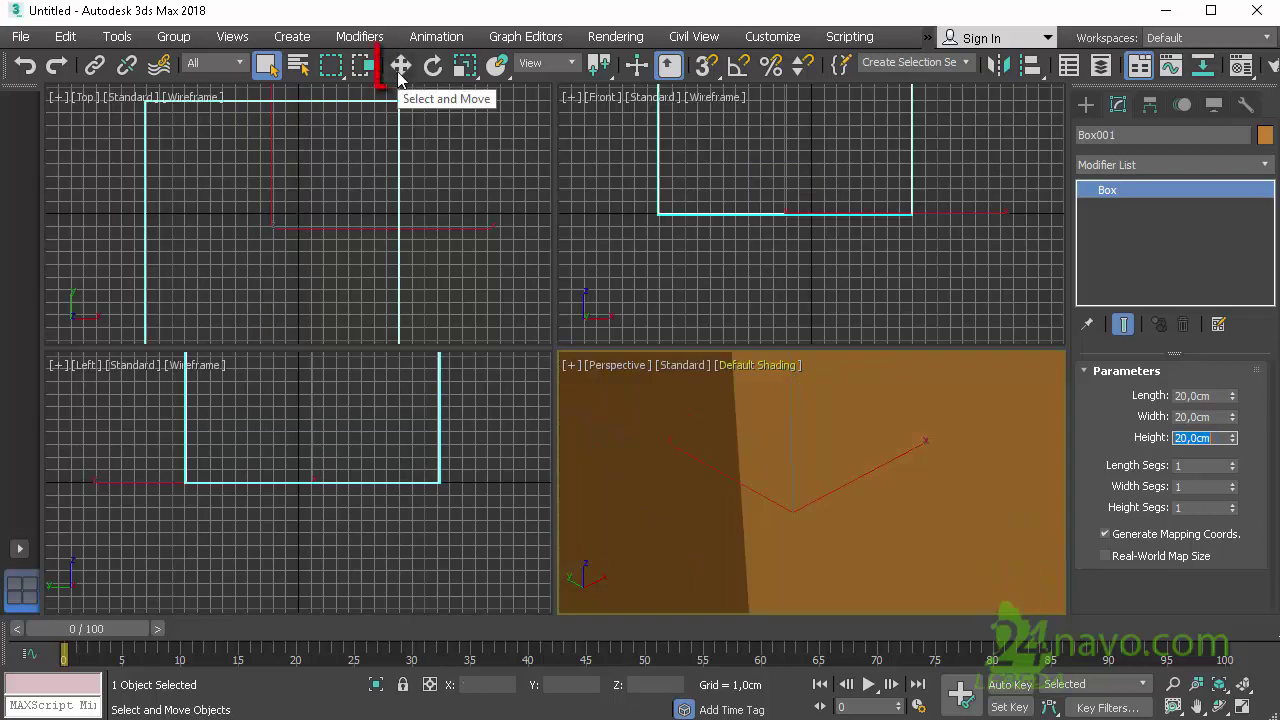
Move Box001 to the world origin by entering 0 for its X and Y positions.
click(400, 70)
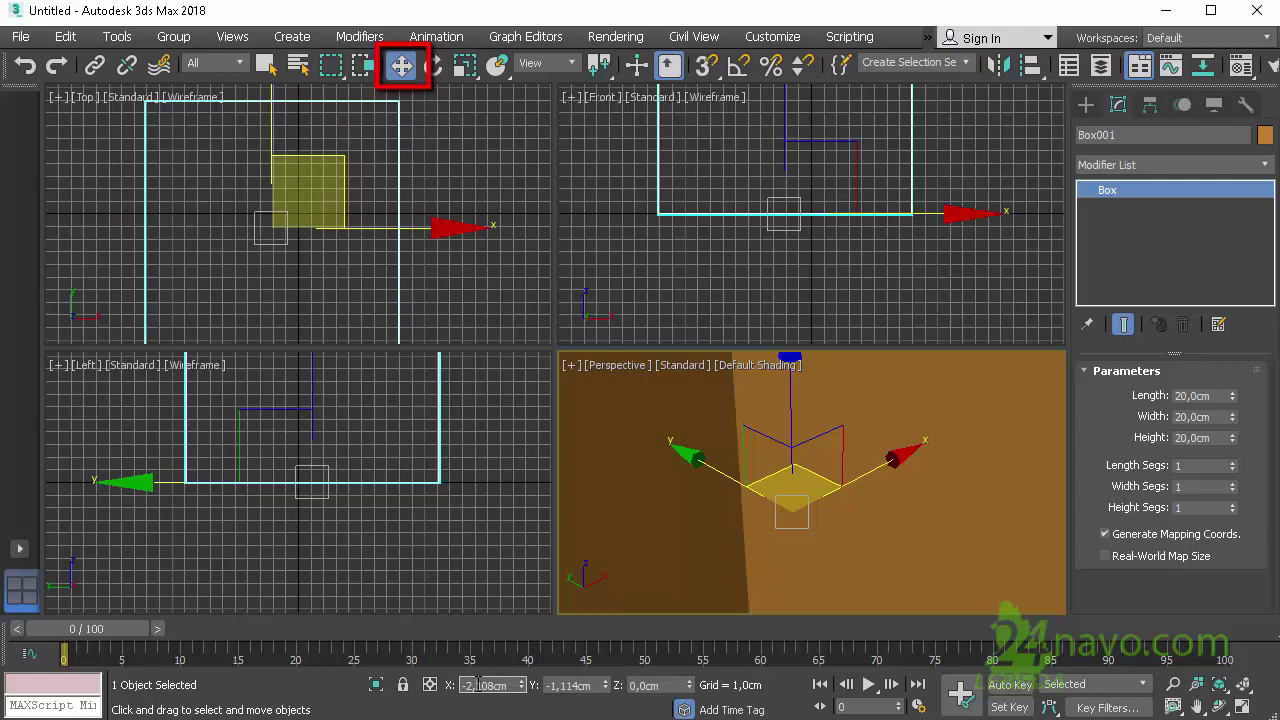
drag(462, 686, 515, 687)
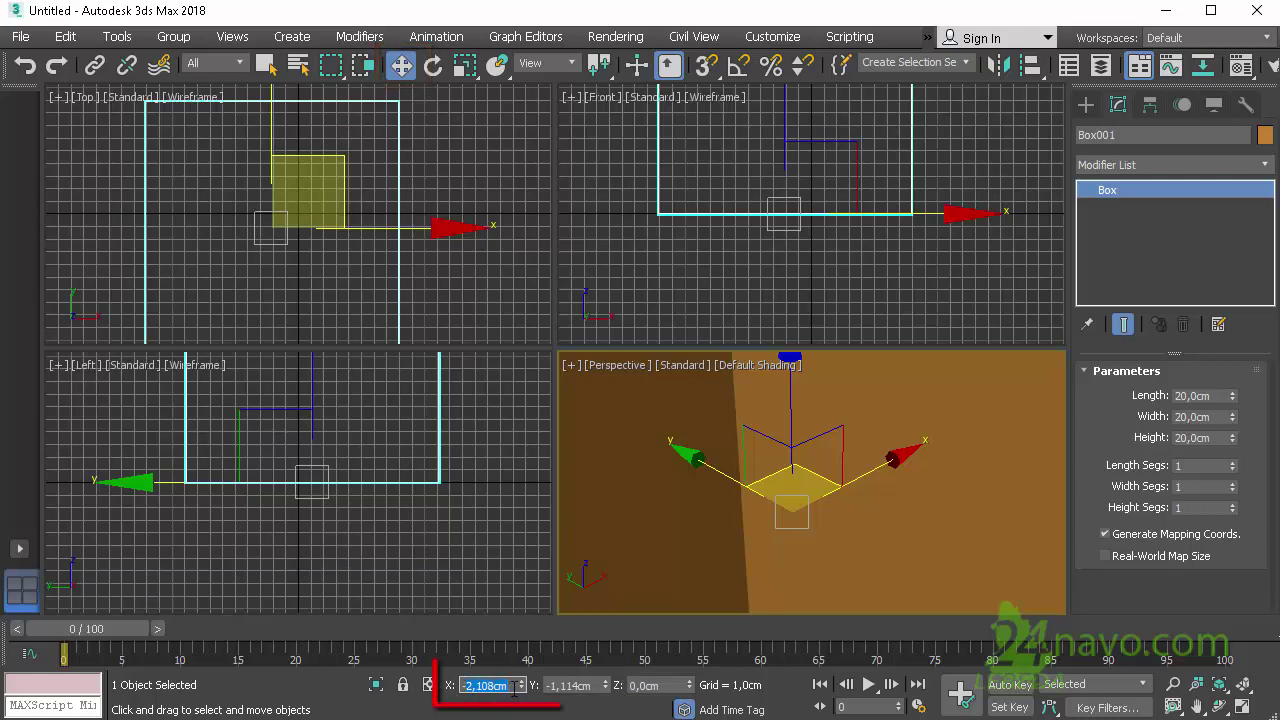
text(-0)
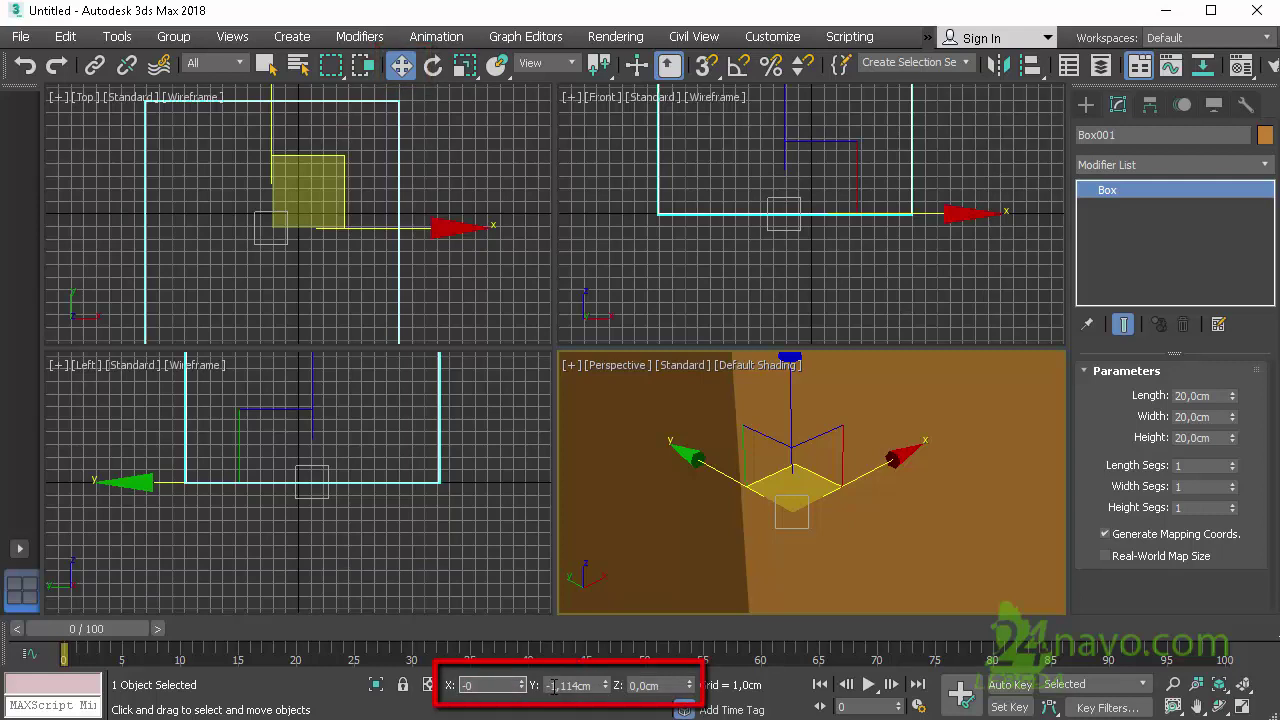
key(Tab)
drag(553, 686, 602, 686)
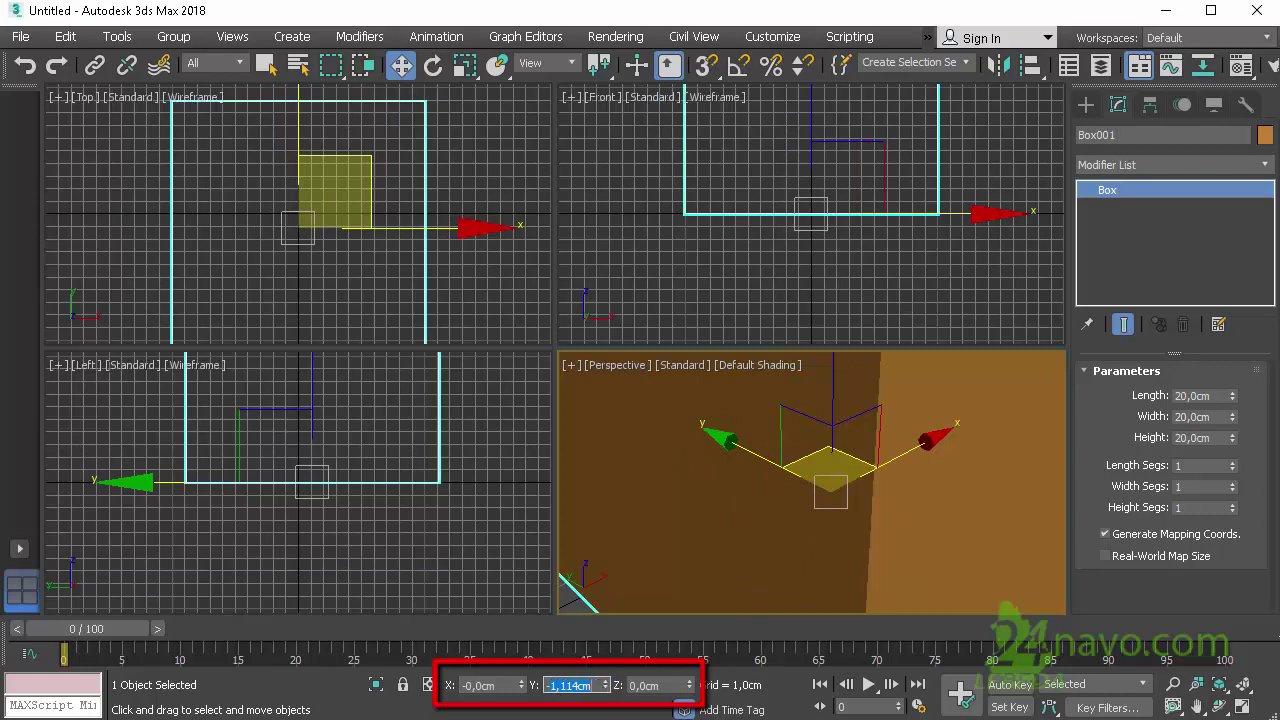
text(-0)
key(Tab)
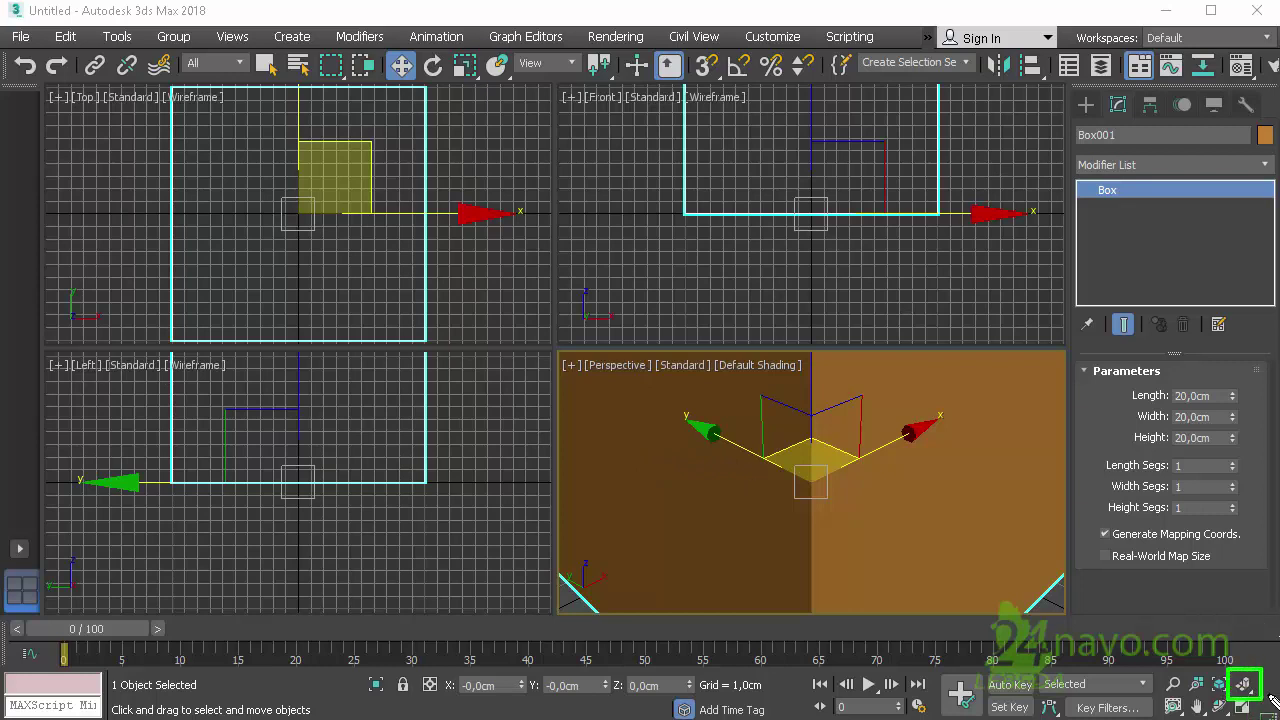
Fit the box in all viewports with Zoom Extents All.
click(1246, 686)
click(1246, 686)
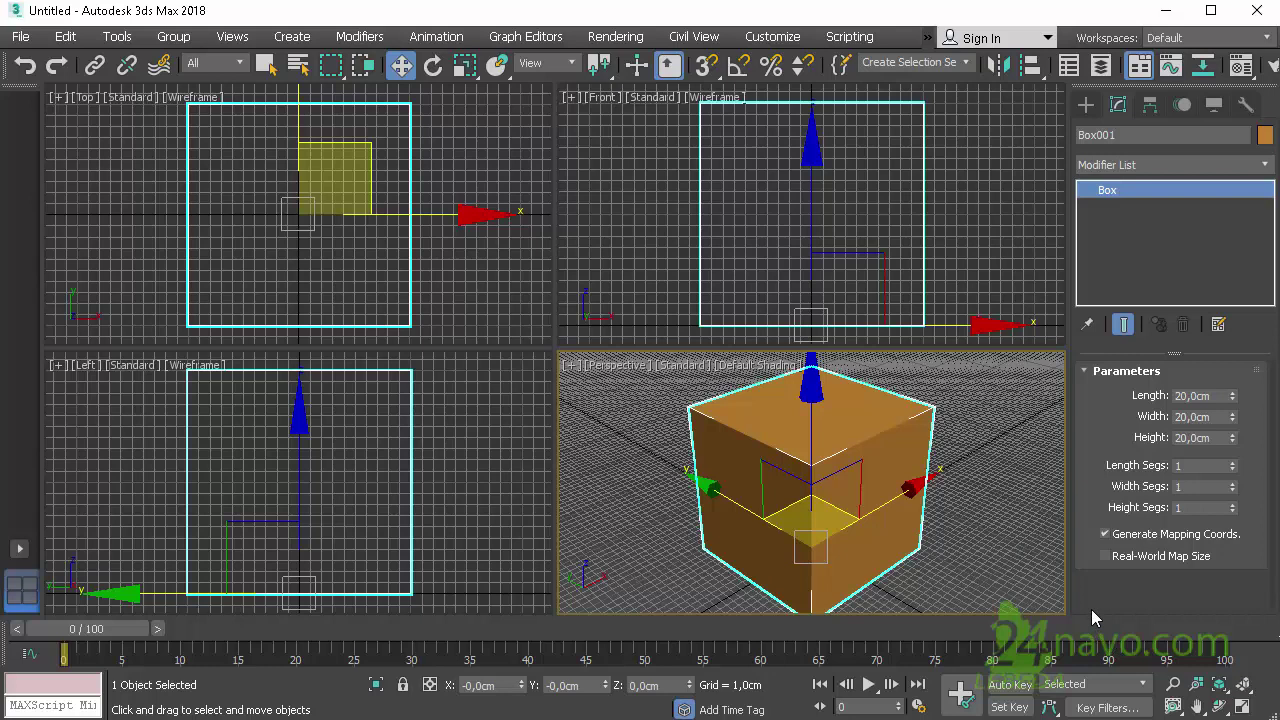
key(ctrl+z)
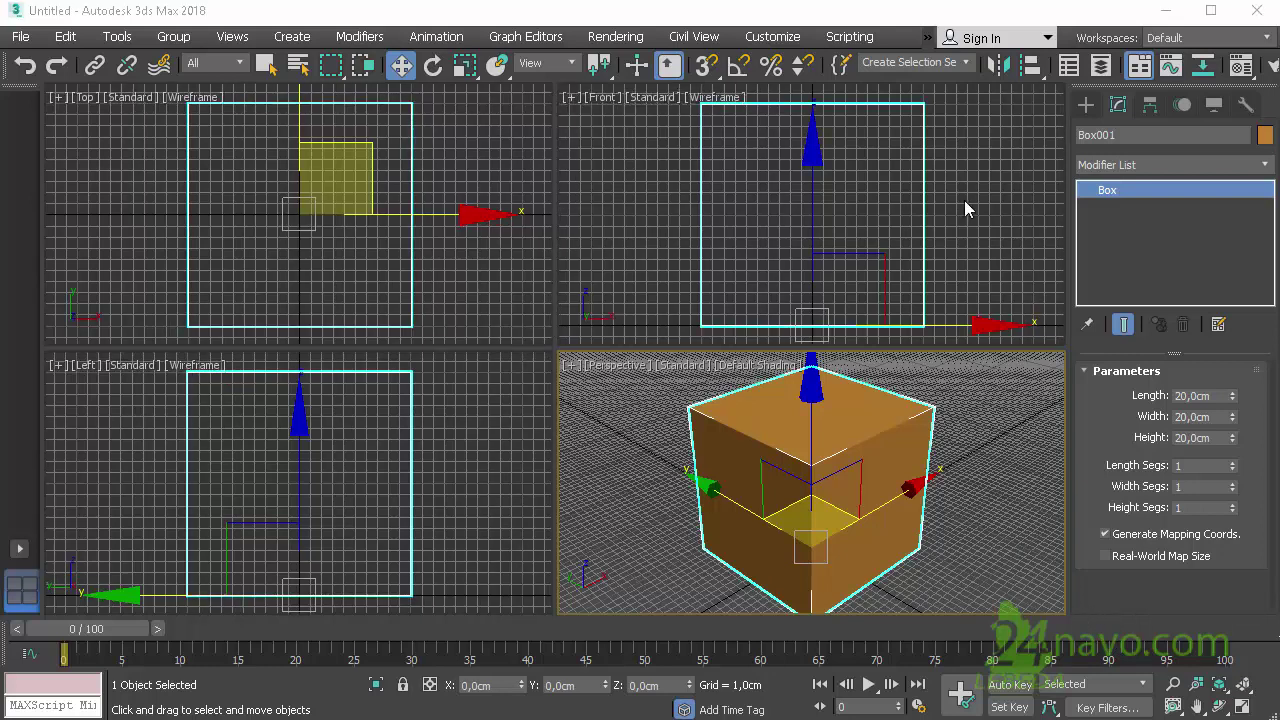
Maximize the Front viewport and zoom out so the 20cm box looks small on the grid.
right_click(968, 198)
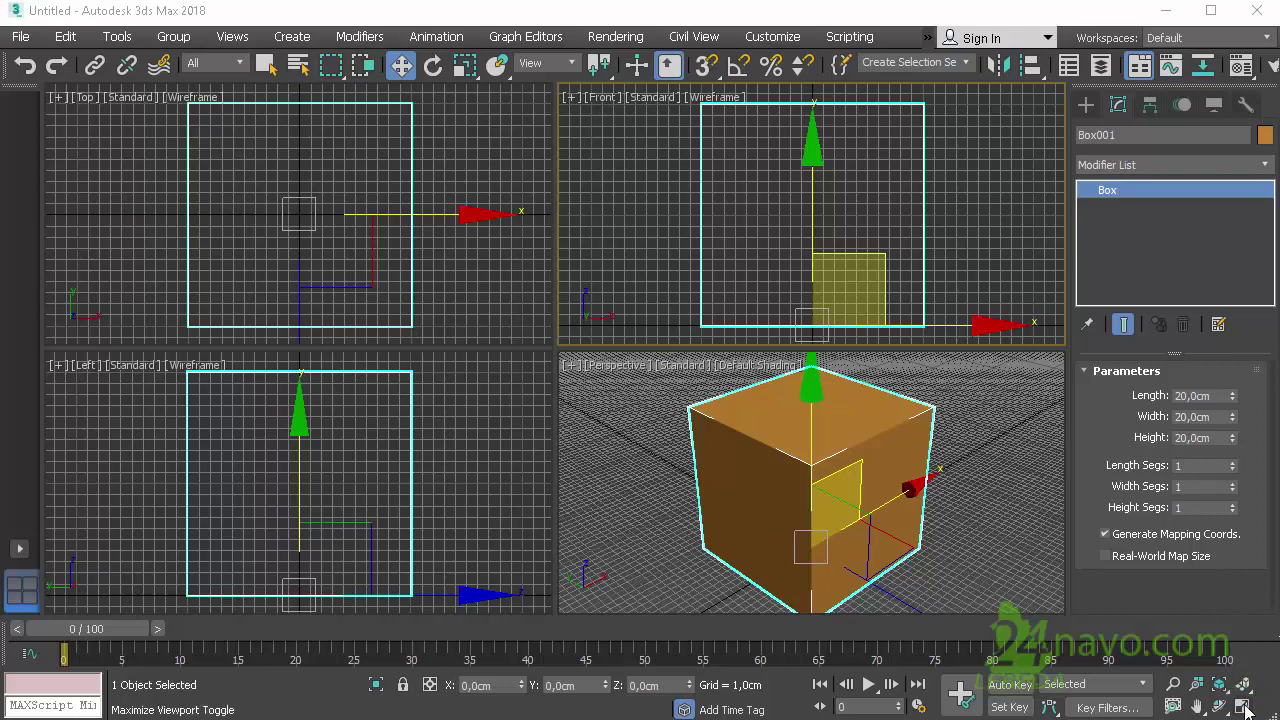
click(1243, 707)
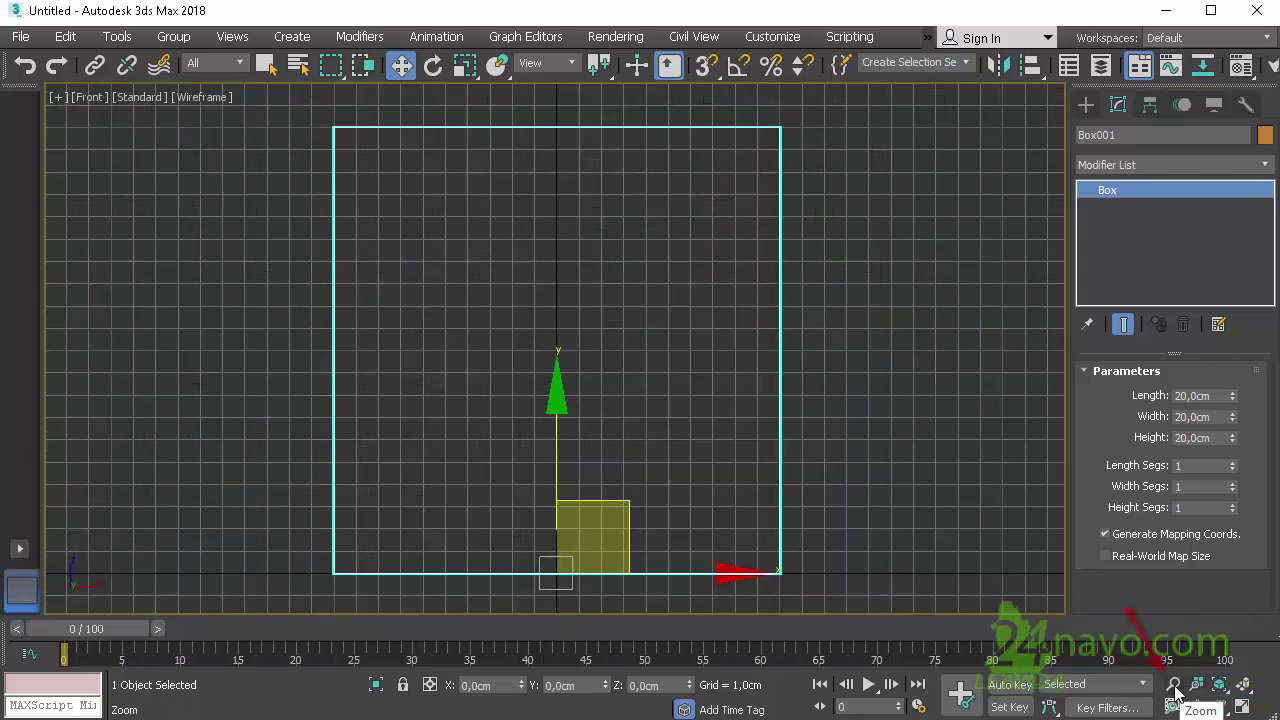
click(1175, 687)
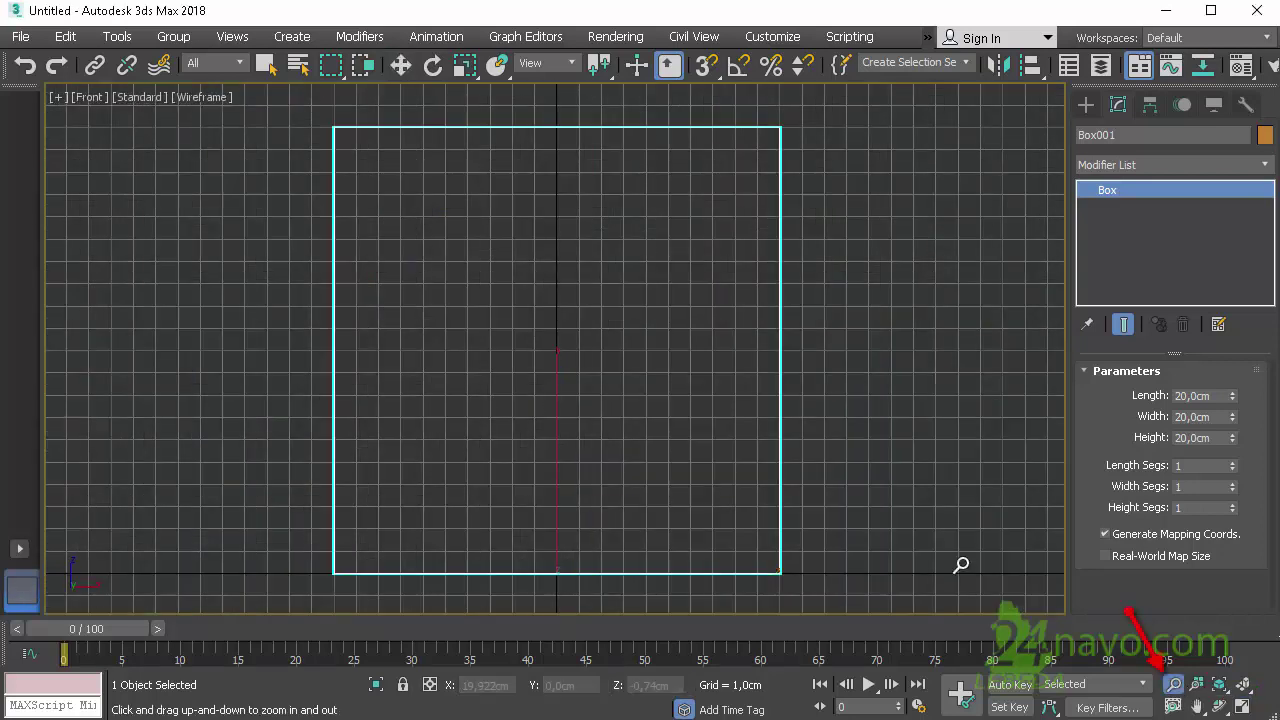
drag(893, 461, 955, 586)
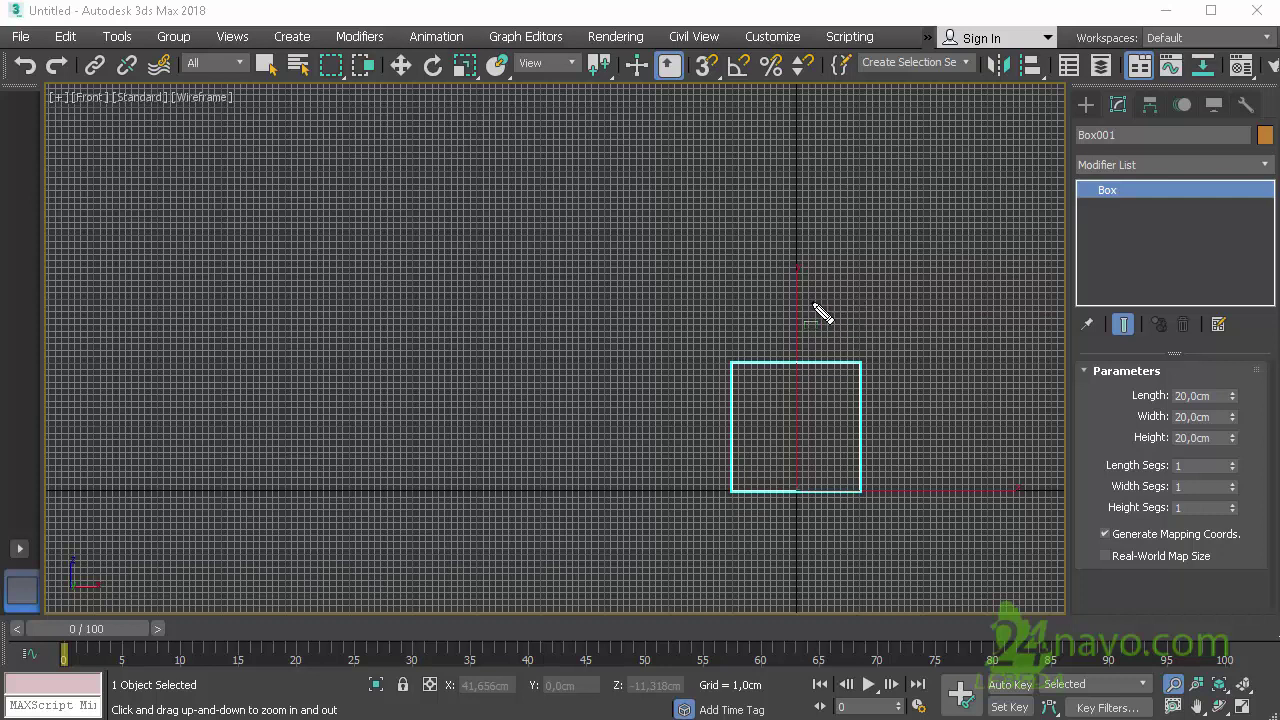
drag(797, 298, 859, 361)
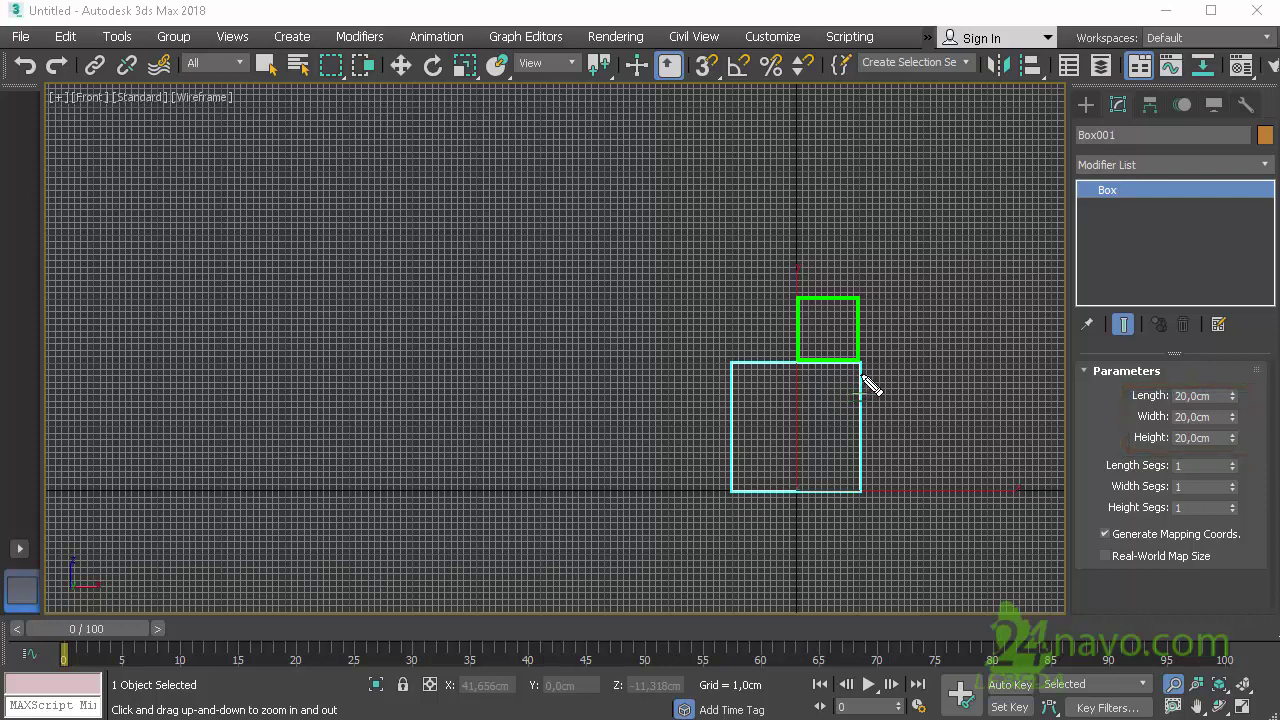
Try Home Grid values of major lines every 5 and 10cm grid spacing.
right_click(733, 74)
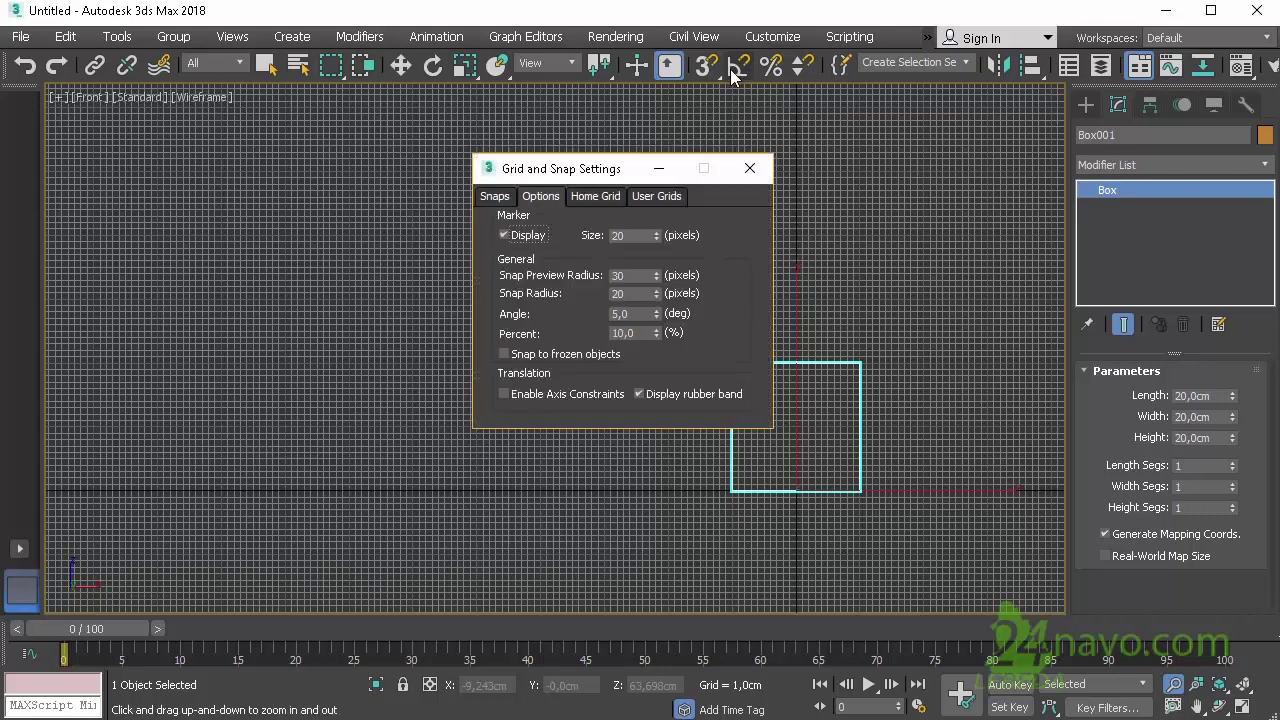
click(606, 197)
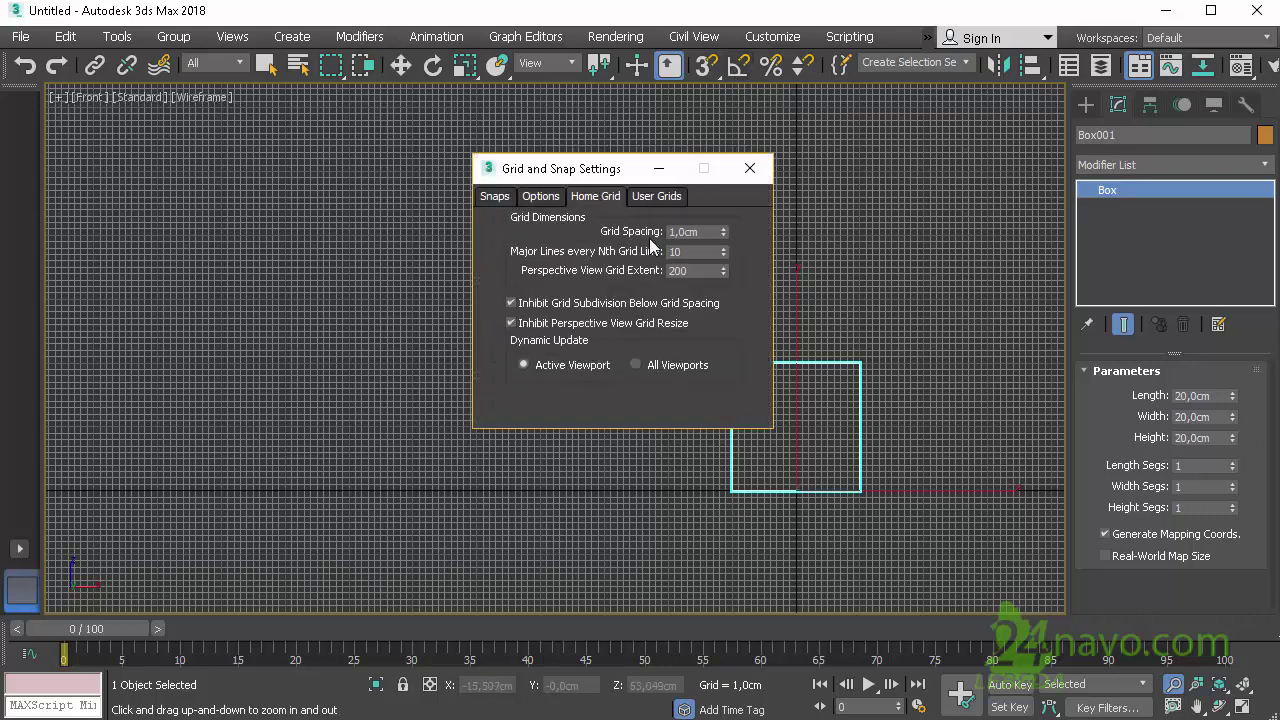
double_click(687, 252)
text(5)
click(705, 233)
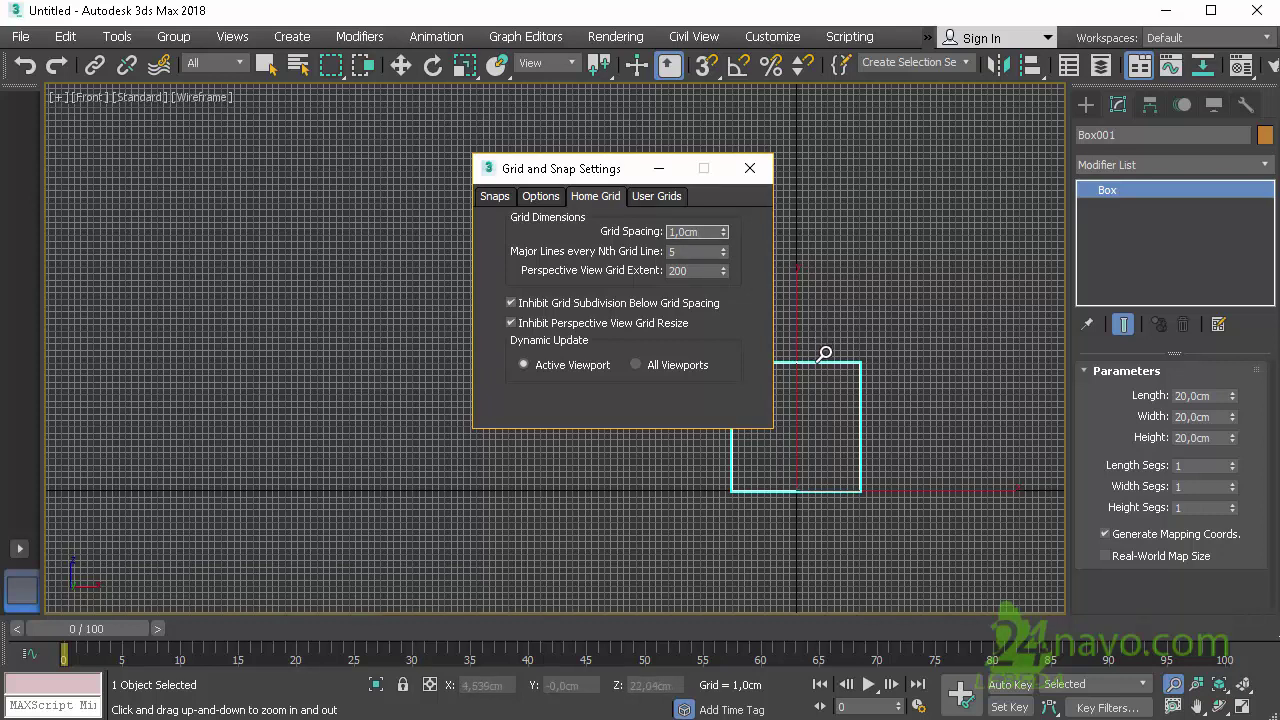
click(685, 253)
key(shift+Tab)
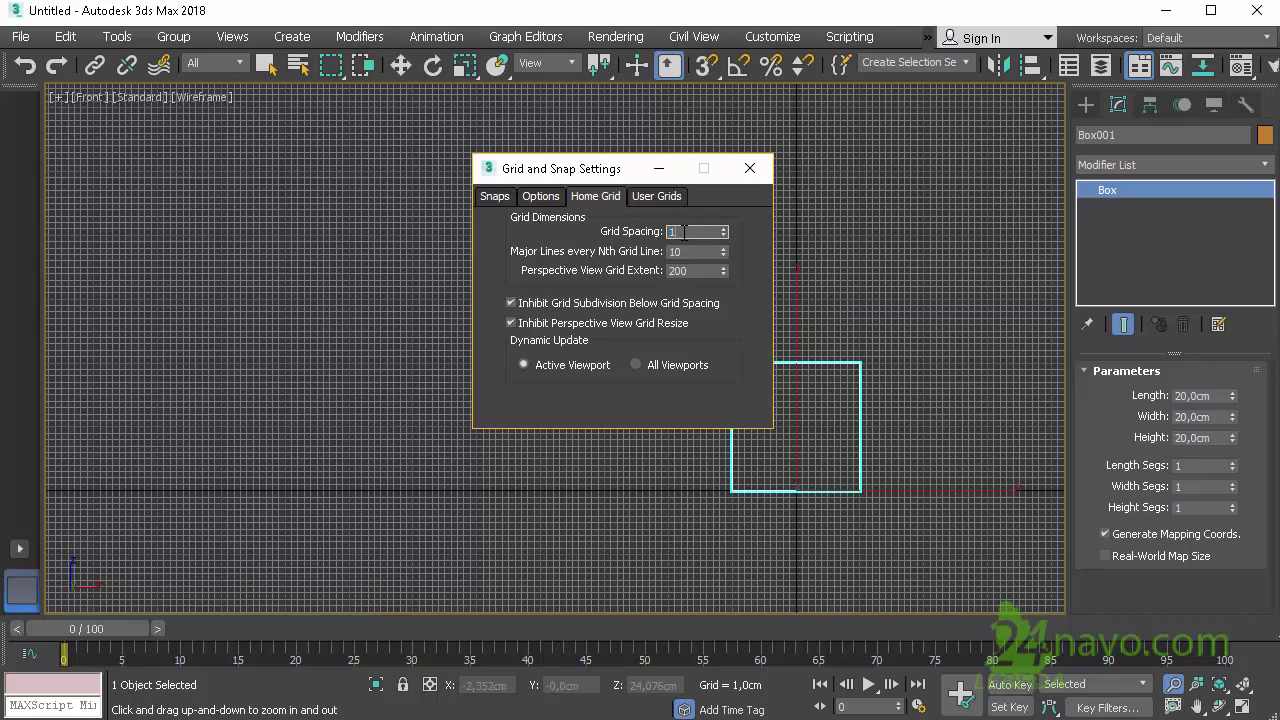
key(Tab)
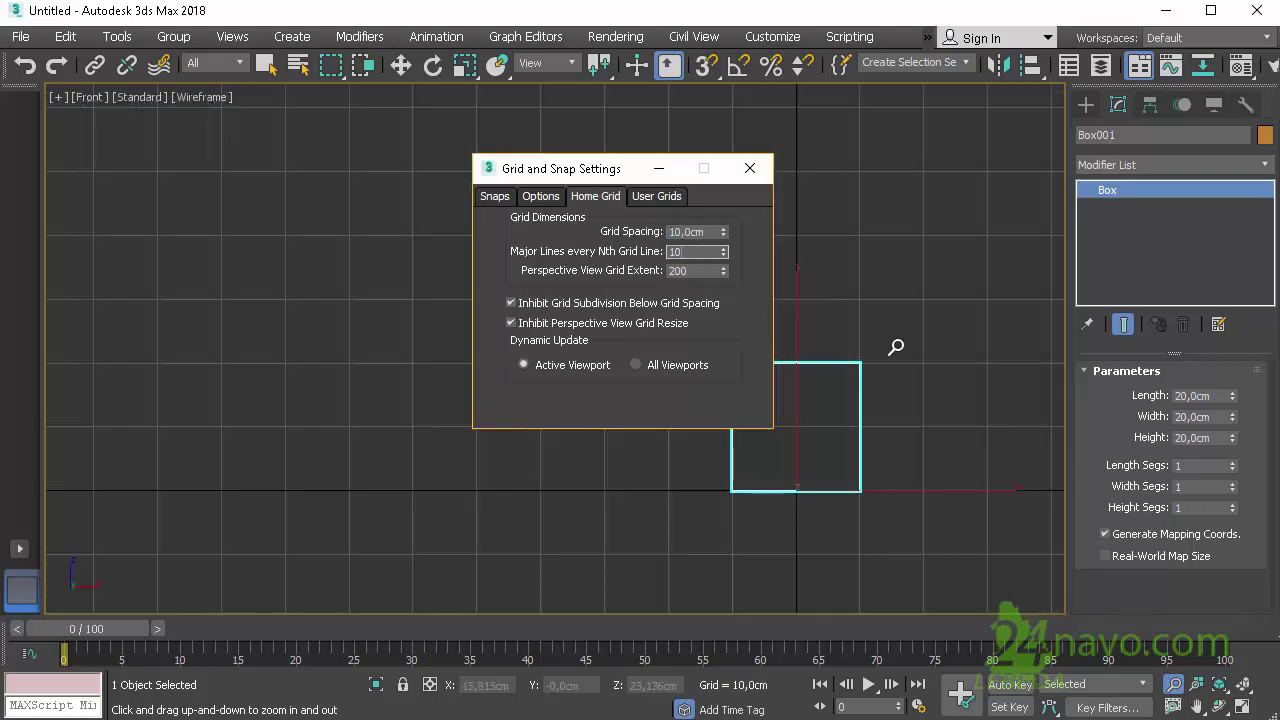
Restore 1cm grid spacing, close the settings, and zoom the Front view out.
click(708, 226)
text(1)
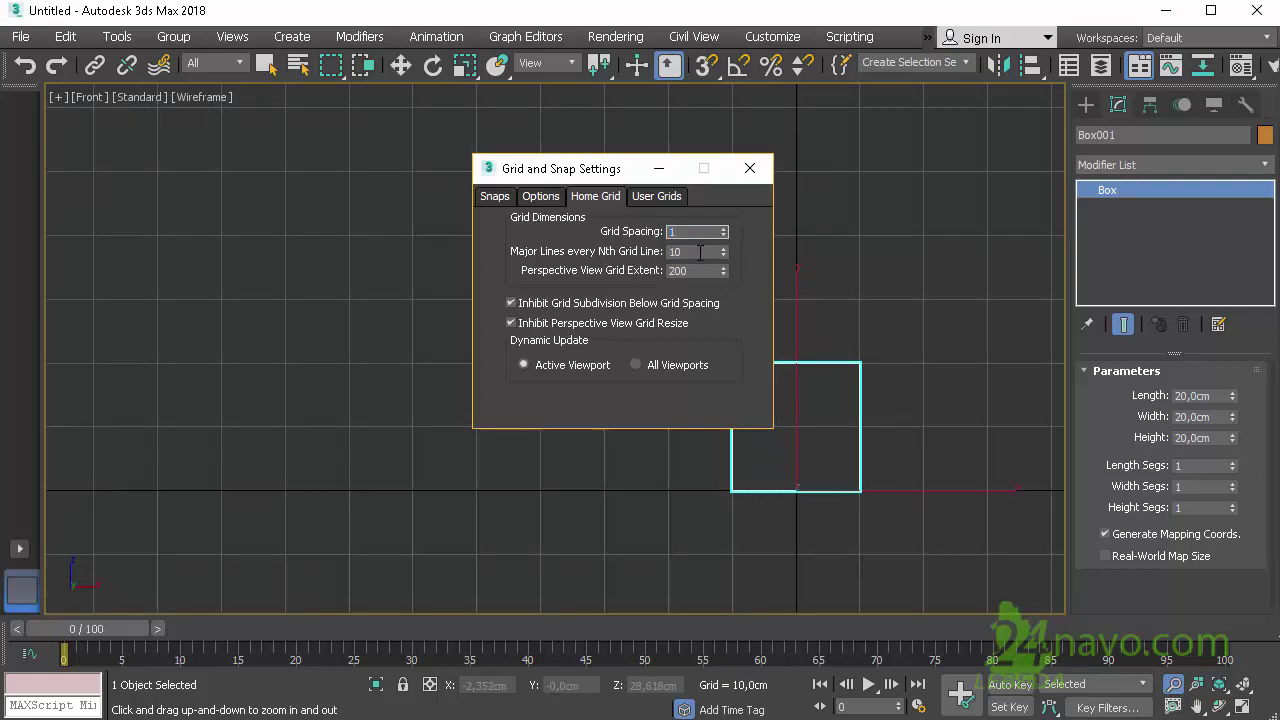
key(Tab)
click(751, 169)
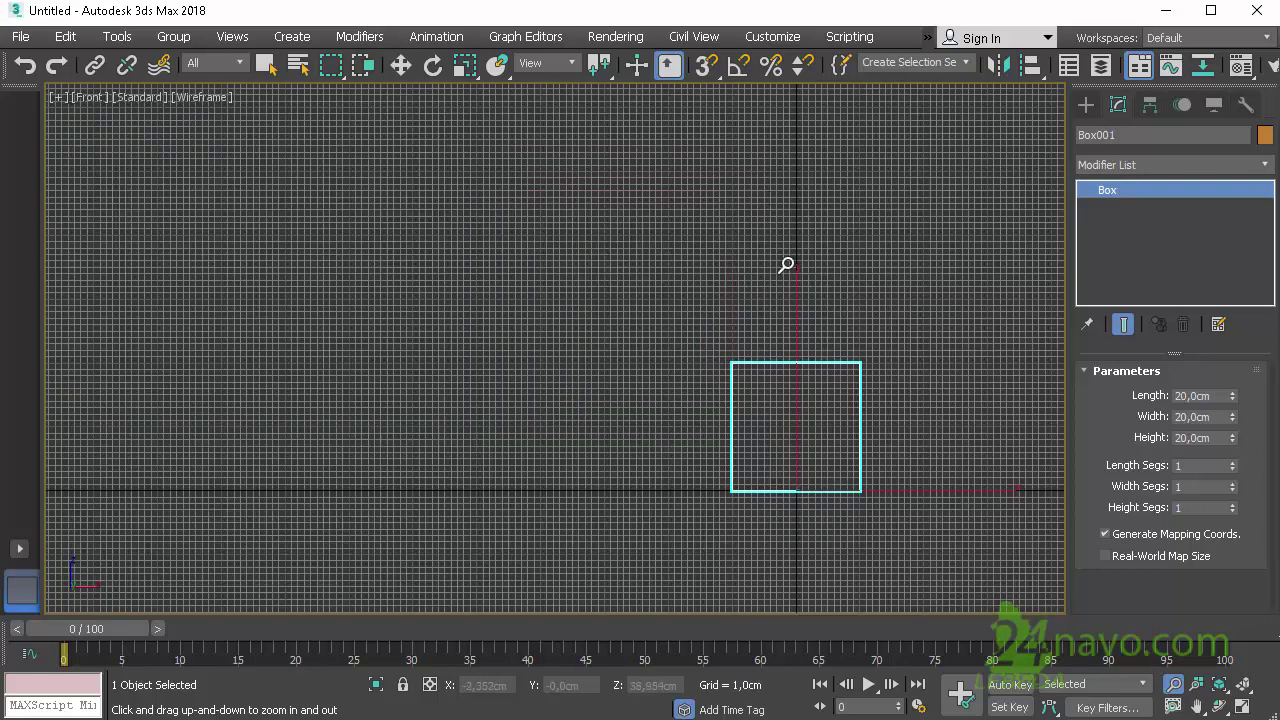
drag(646, 436, 650, 490)
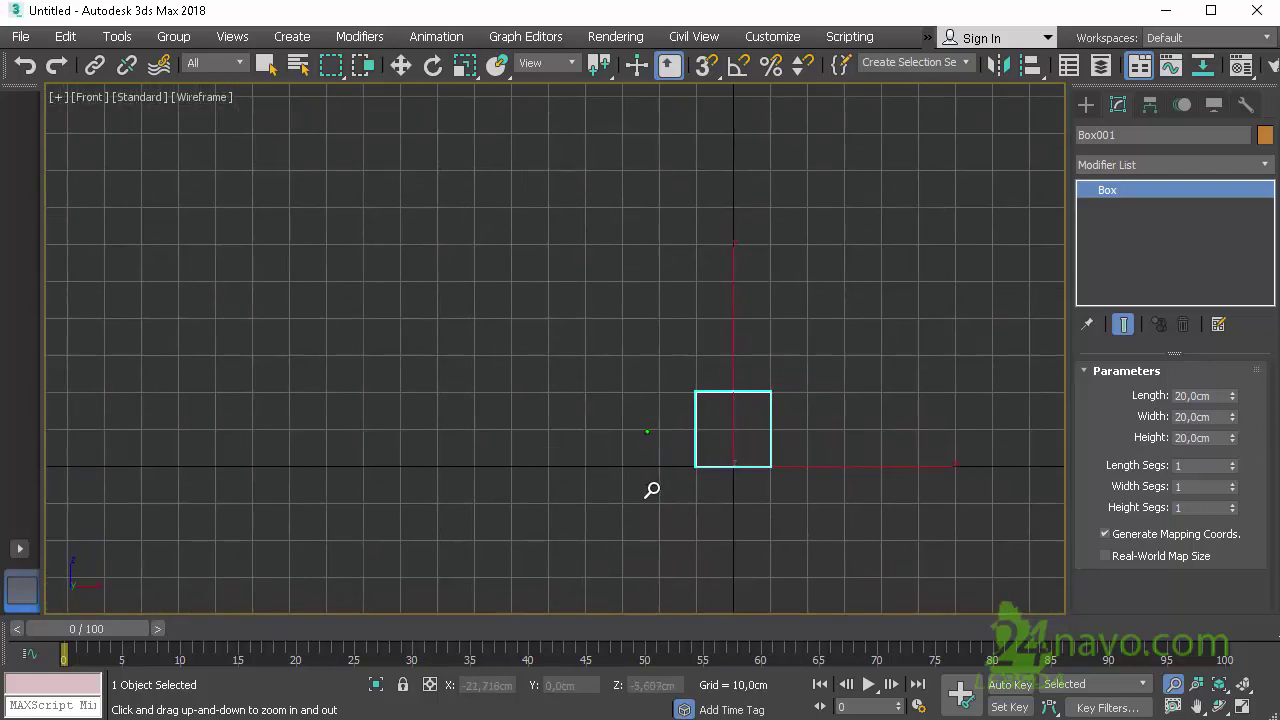
mouse_move(648, 434)
mouse_down()
mouse_move(694, 566)
mouse_move(725, 600)
mouse_up()
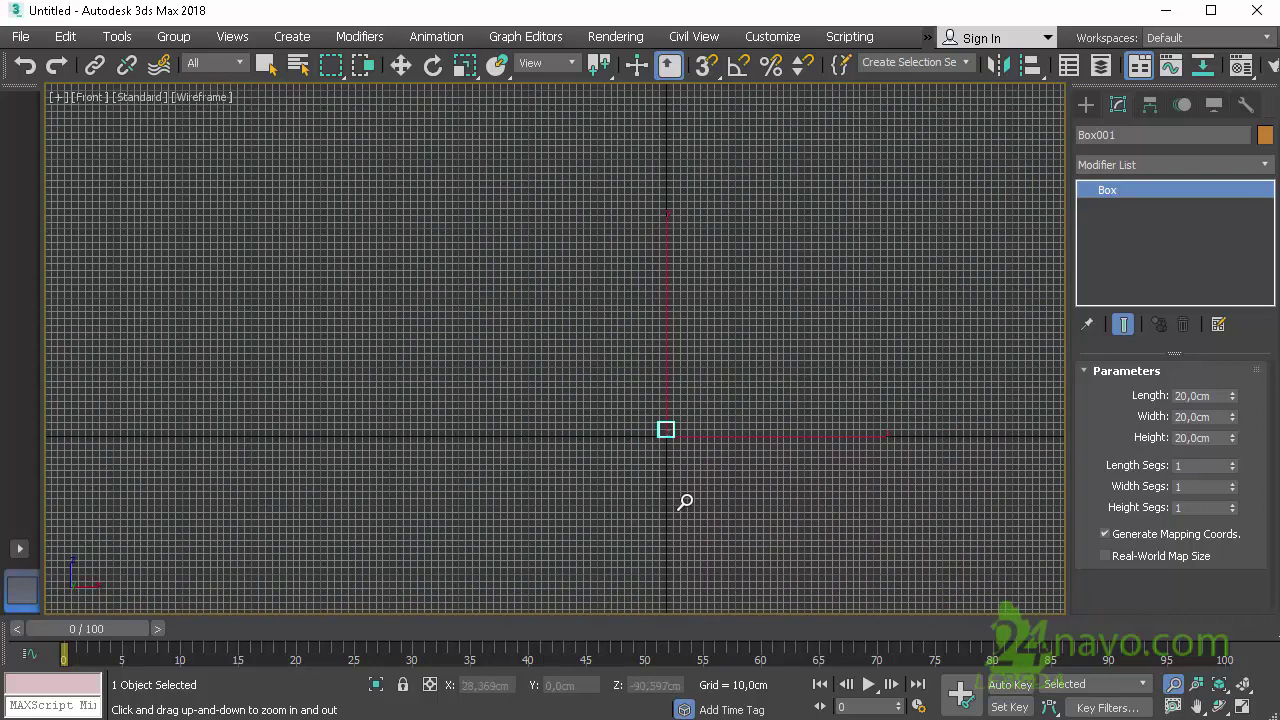
Zoom in and pan the Front view to centre the enlarged 20cm box.
mouse_move(685, 501)
mouse_down()
mouse_move(710, 360)
mouse_move(700, 300)
mouse_up()
middle_drag(665, 200, 699, 565)
drag(654, 510, 694, 100)
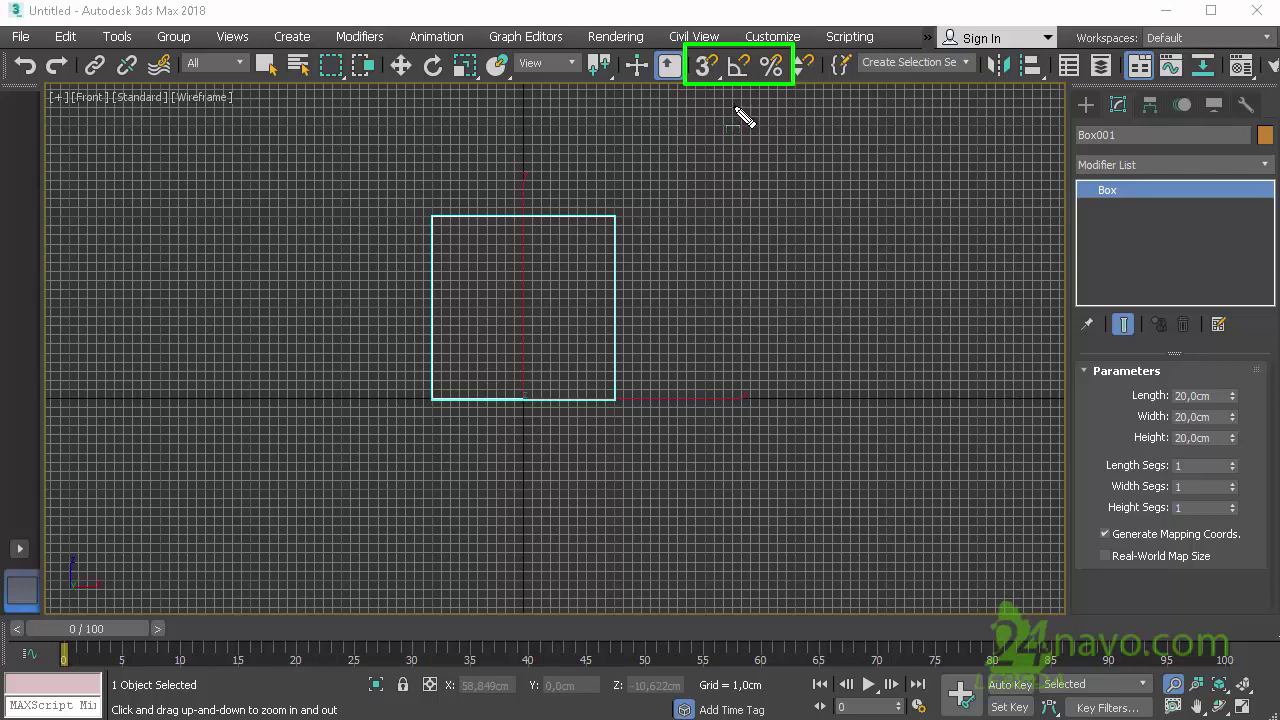
Turn Show Home Grid off and back on via Tools > Grids and Snaps.
click(118, 38)
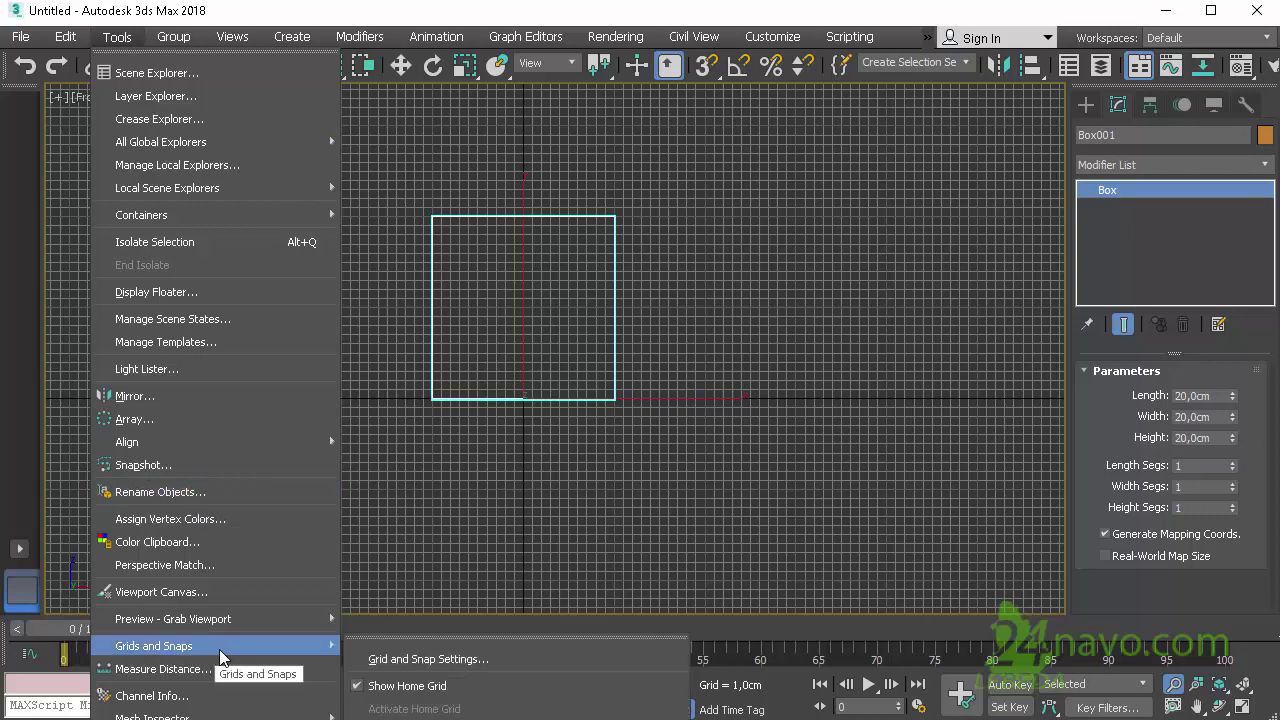
mouse_move(153, 646)
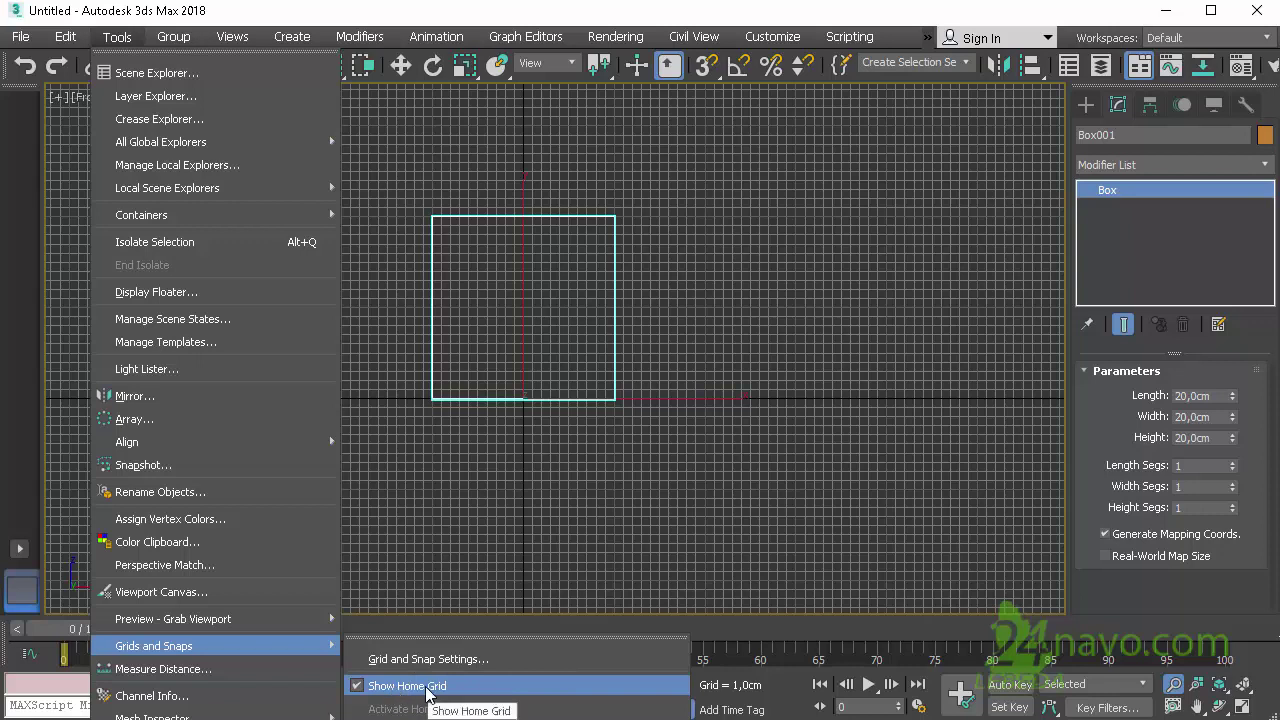
click(440, 686)
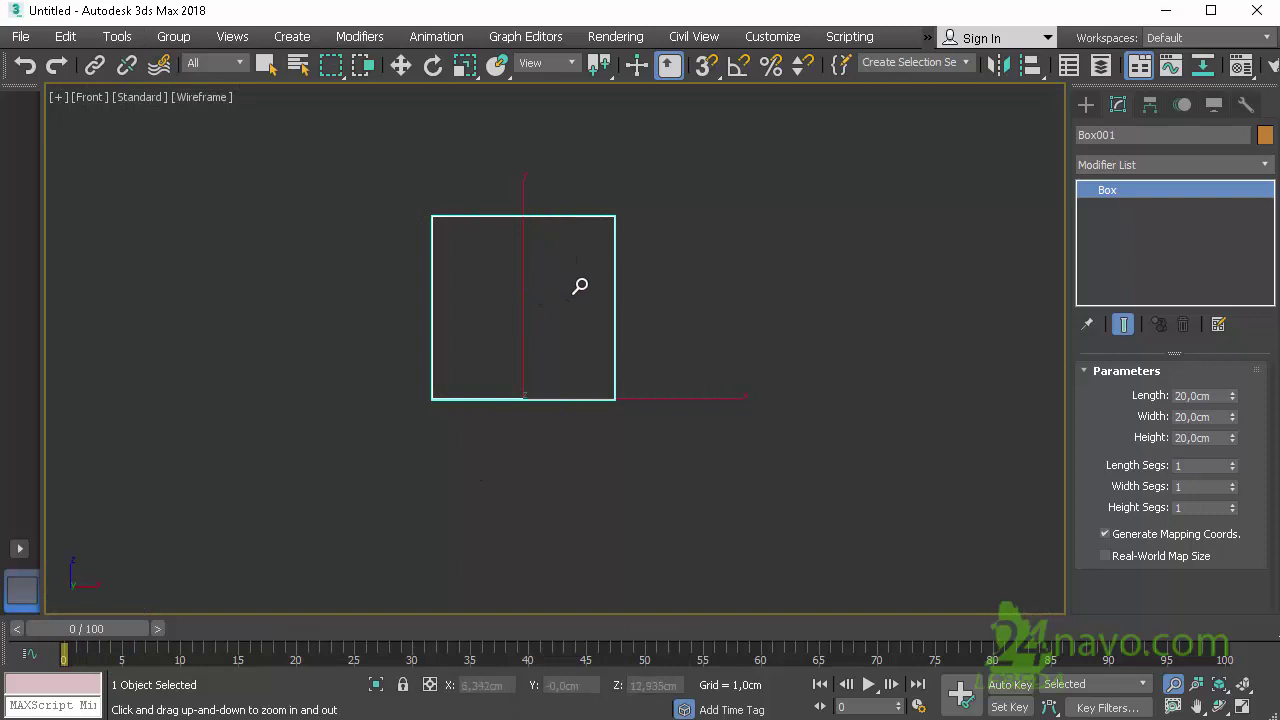
click(117, 37)
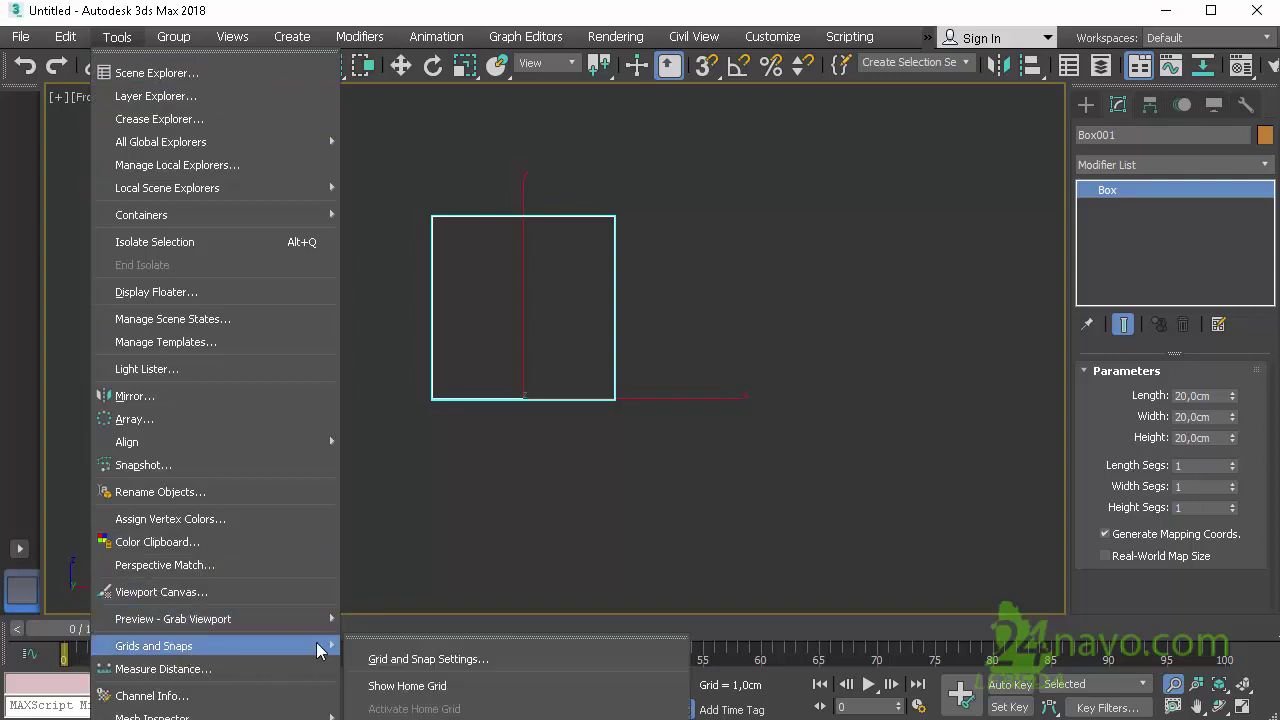
click(392, 686)
click(120, 40)
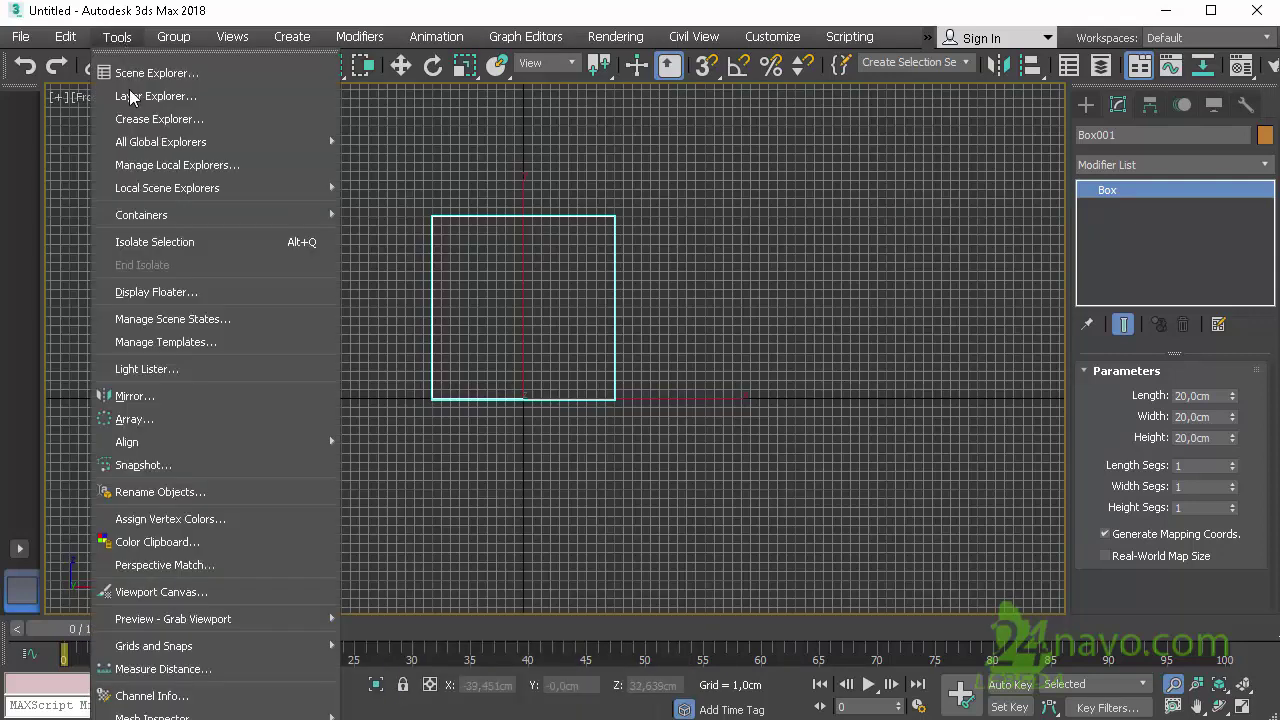
mouse_move(428, 659)
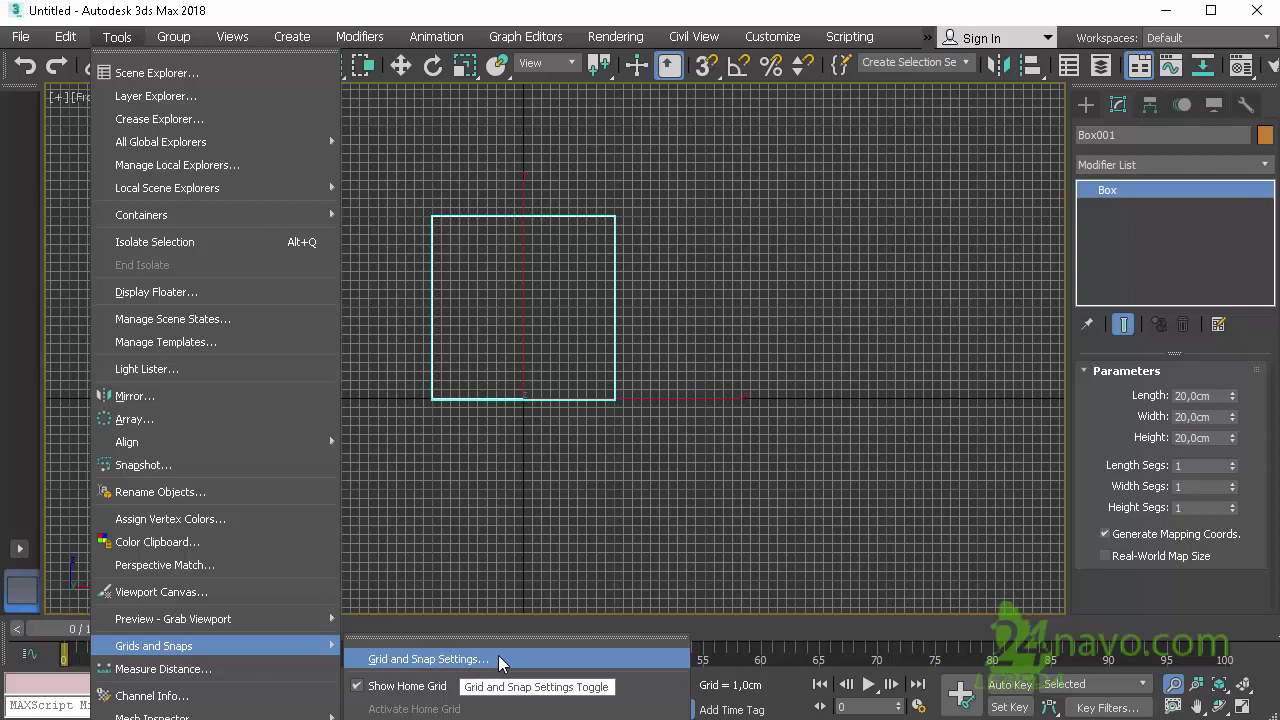
Check the Home Grid tab shows 1,0cm spacing with major lines every 10, then close it.
click(500, 662)
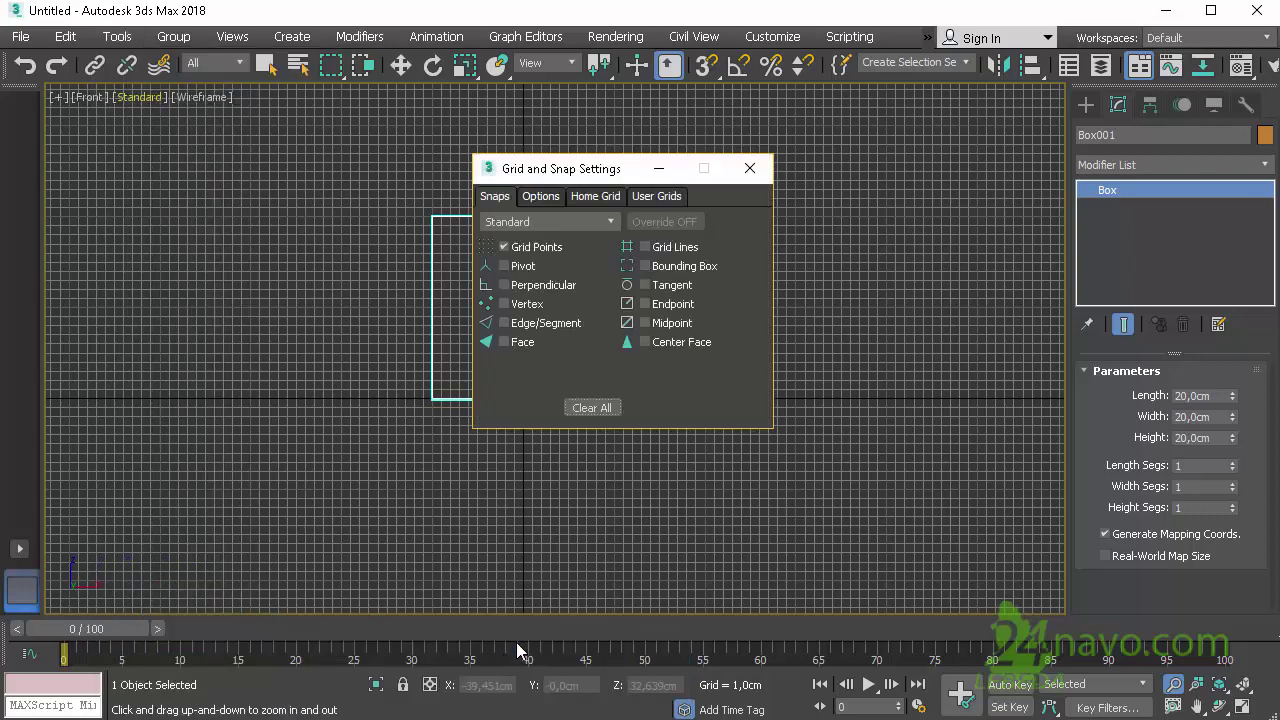
click(597, 197)
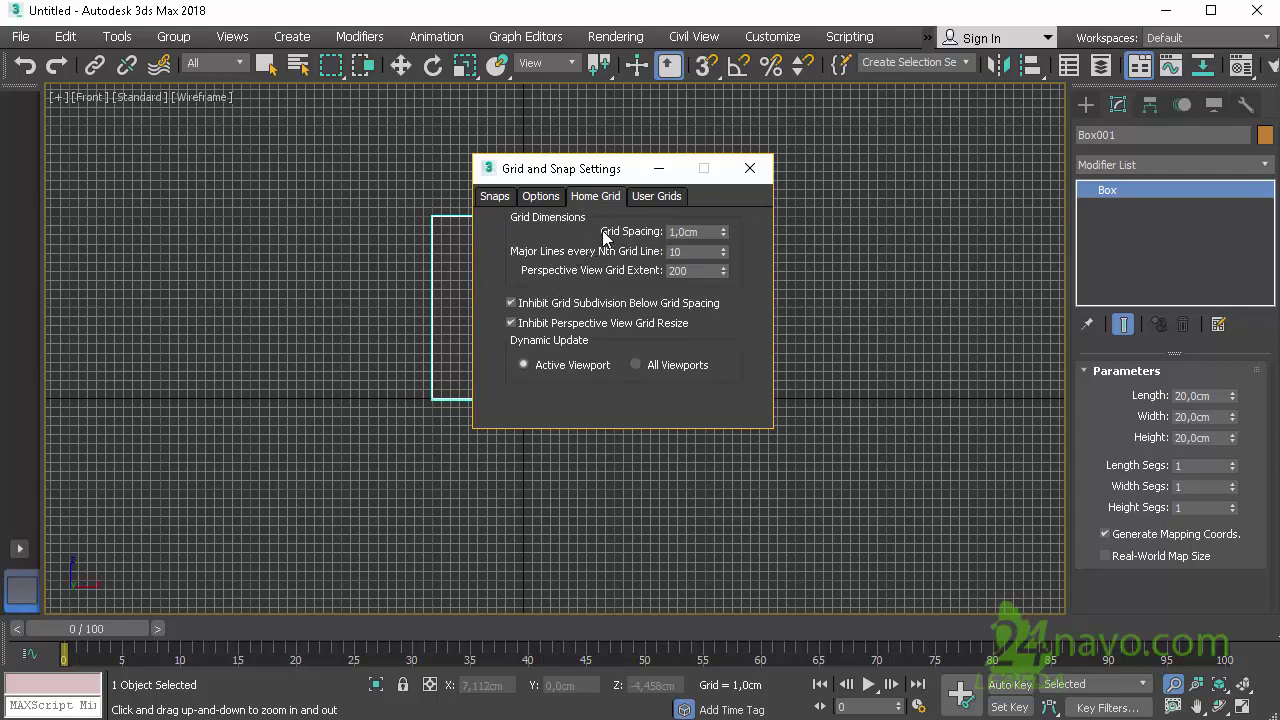
click(750, 168)
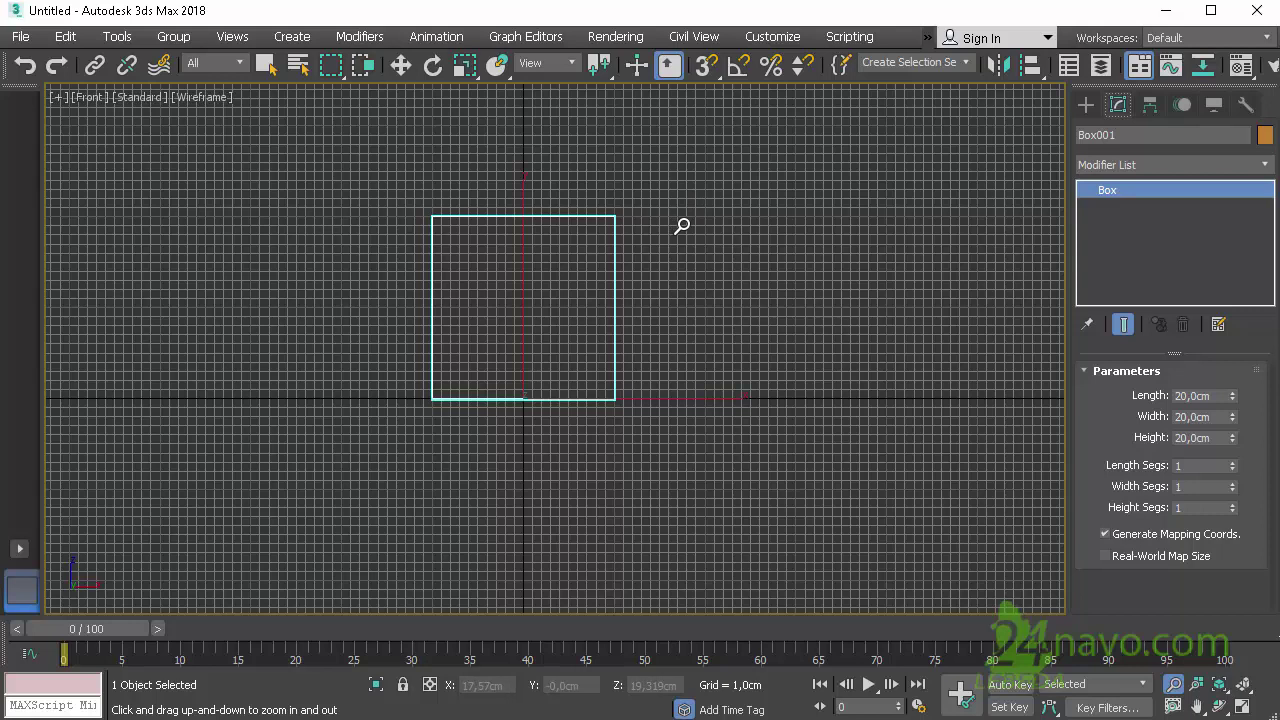
key(g)
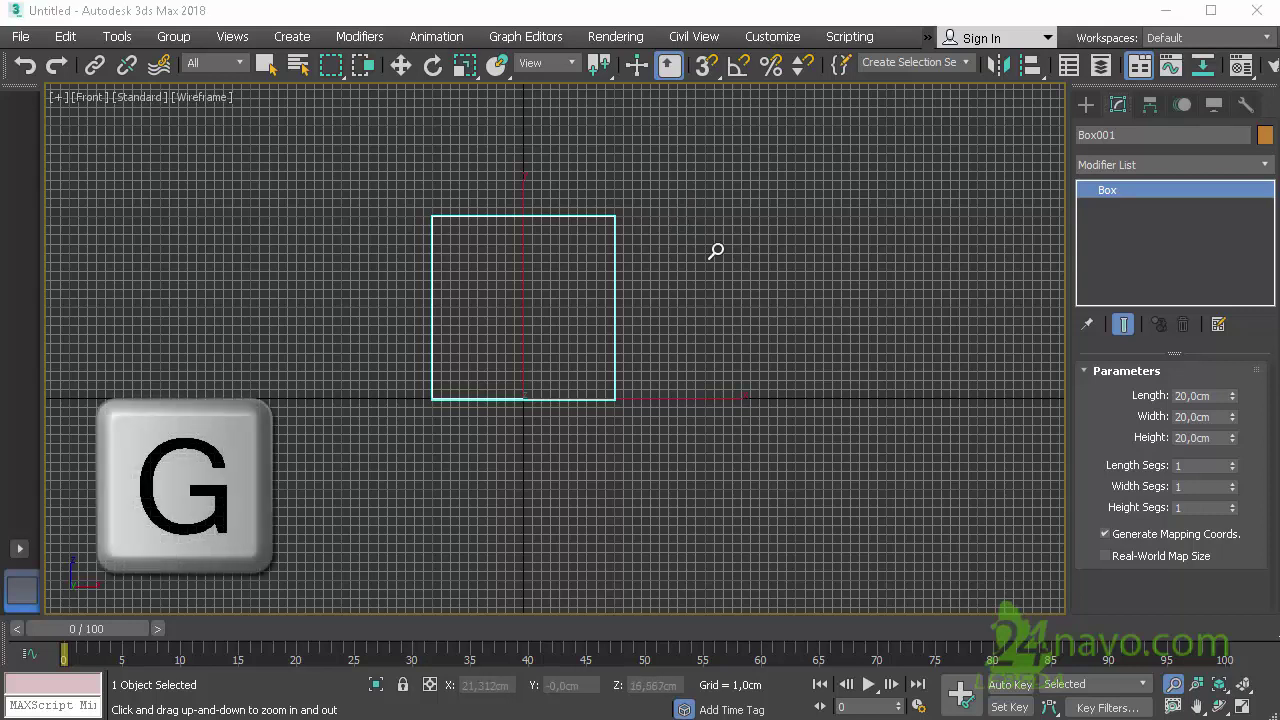
key(w)
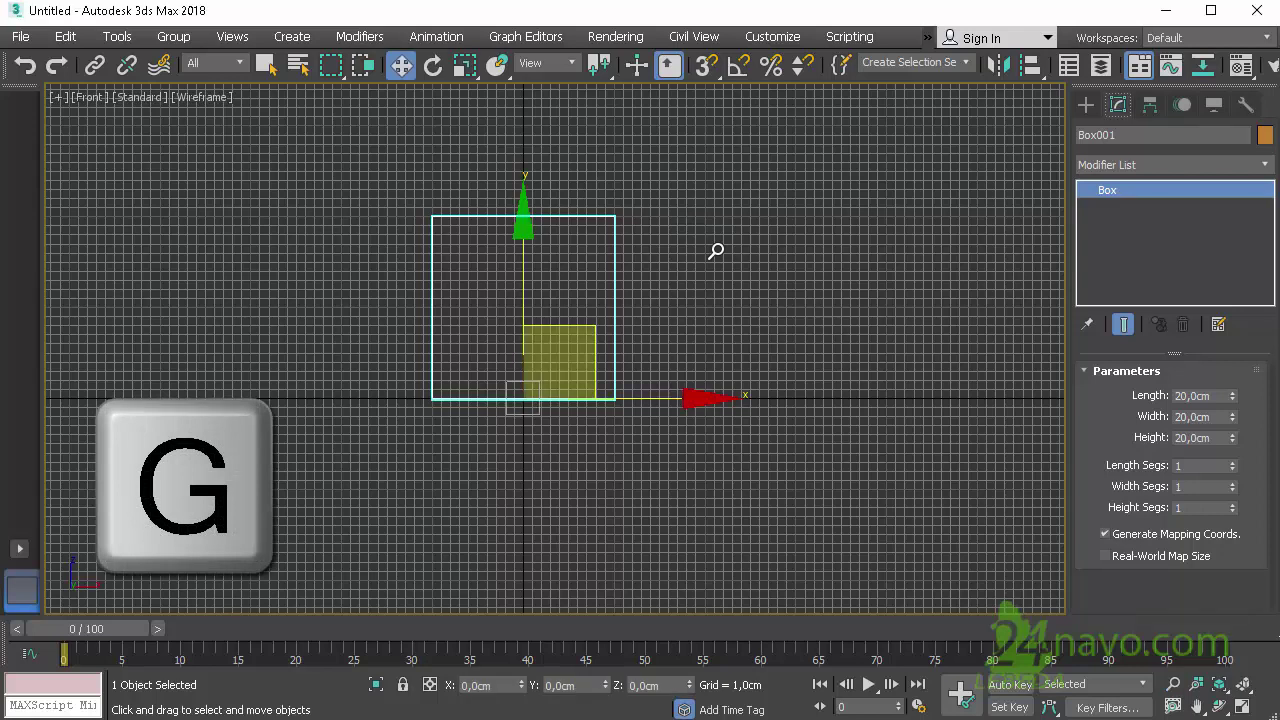
key(g)
key(g)
key(g)
key(g)
key(g)
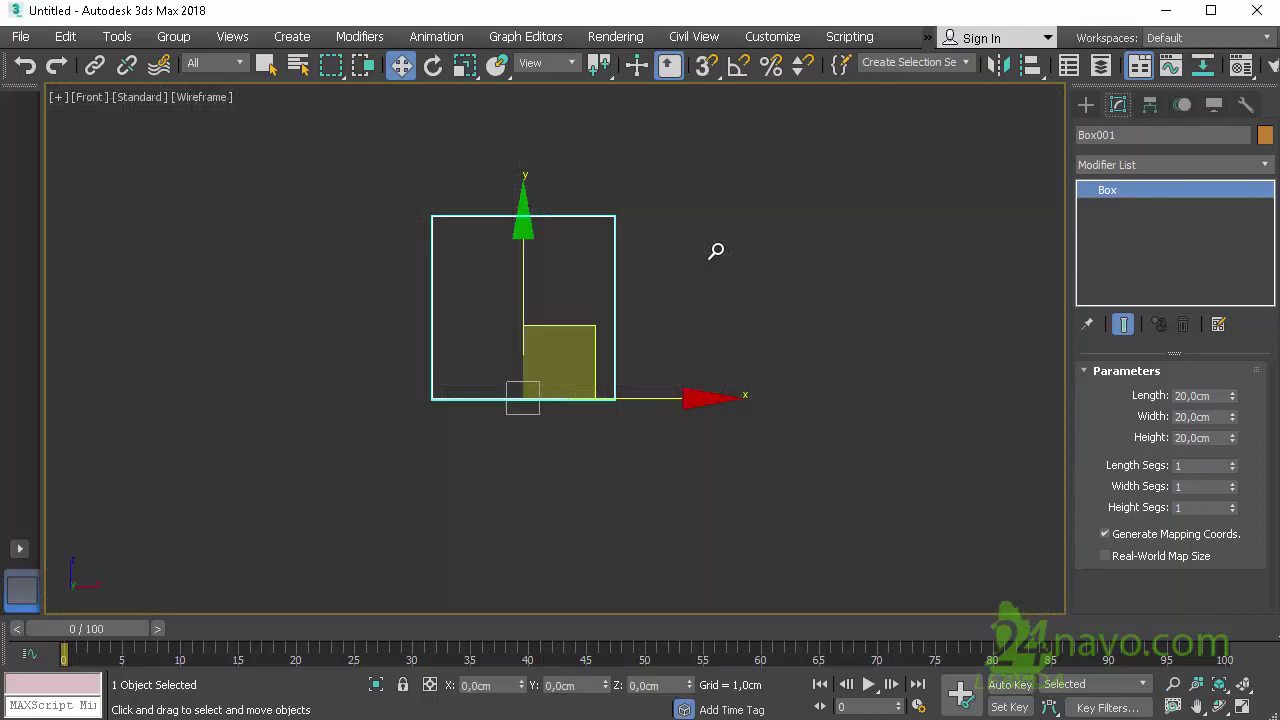
key(g)
key(g)
click(1241, 705)
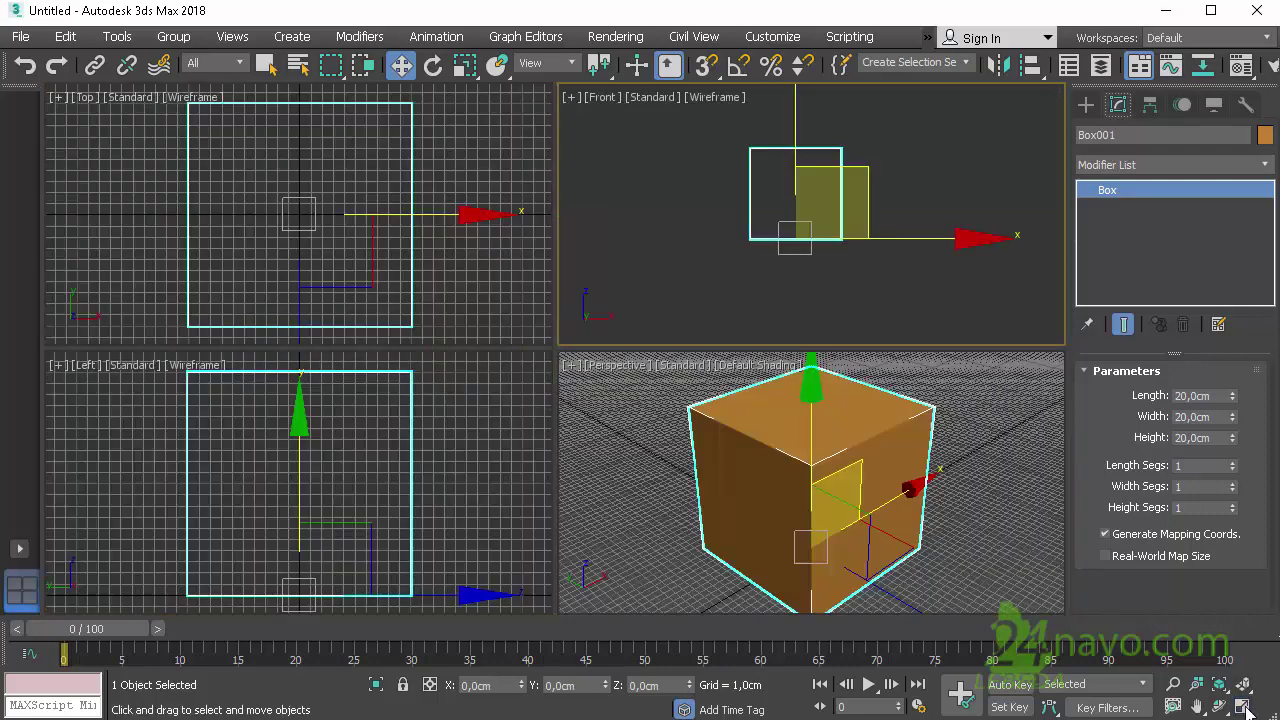
right_click(845, 303)
click(767, 296)
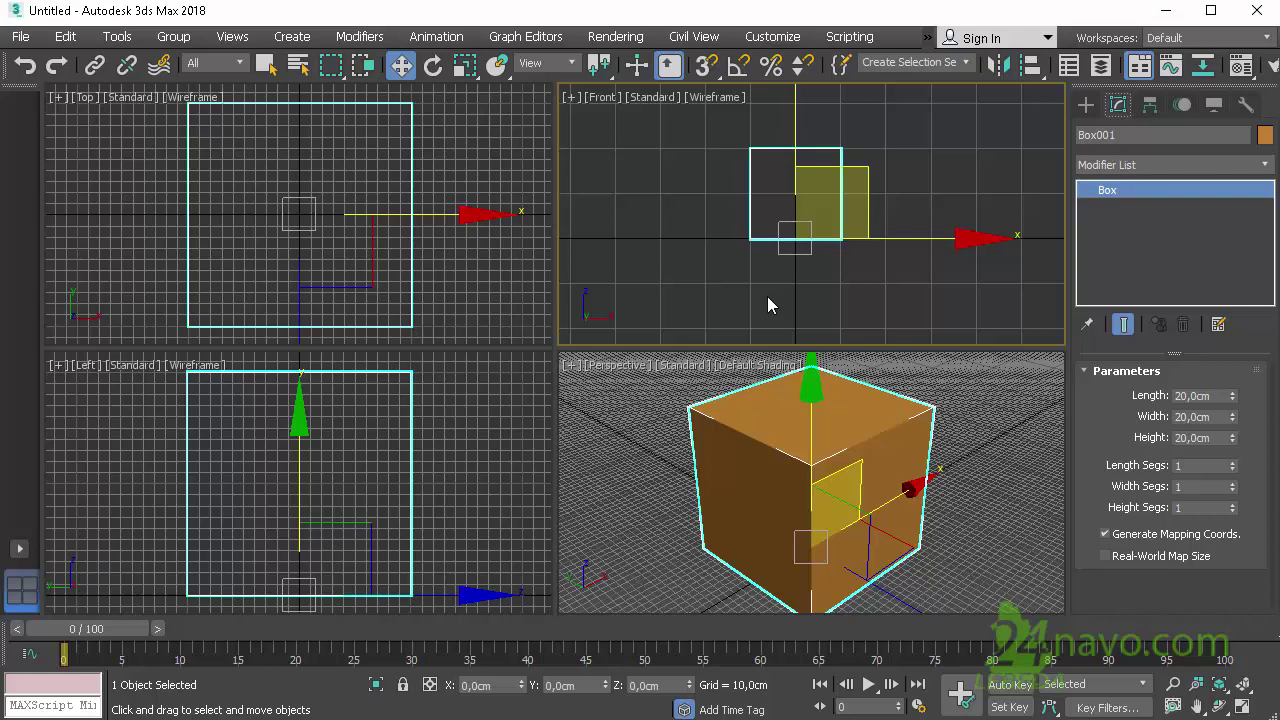
click(500, 295)
key(g)
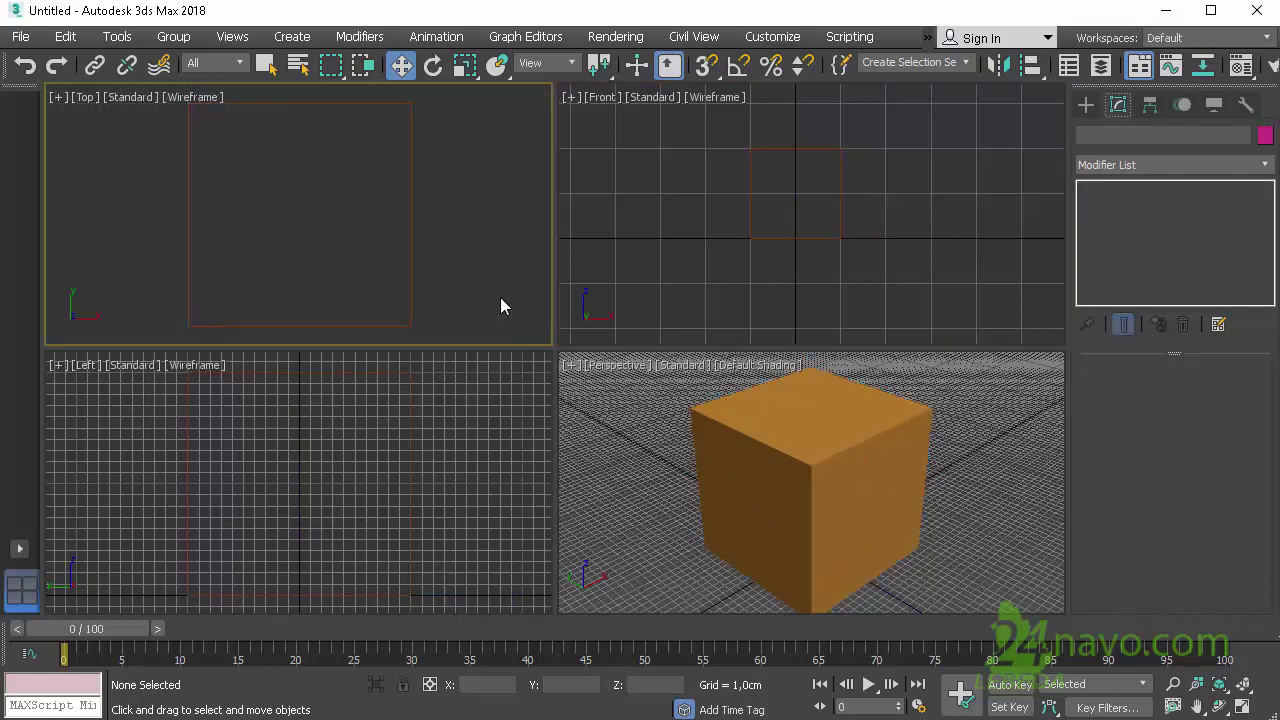
click(523, 438)
key(g)
click(630, 438)
key(g)
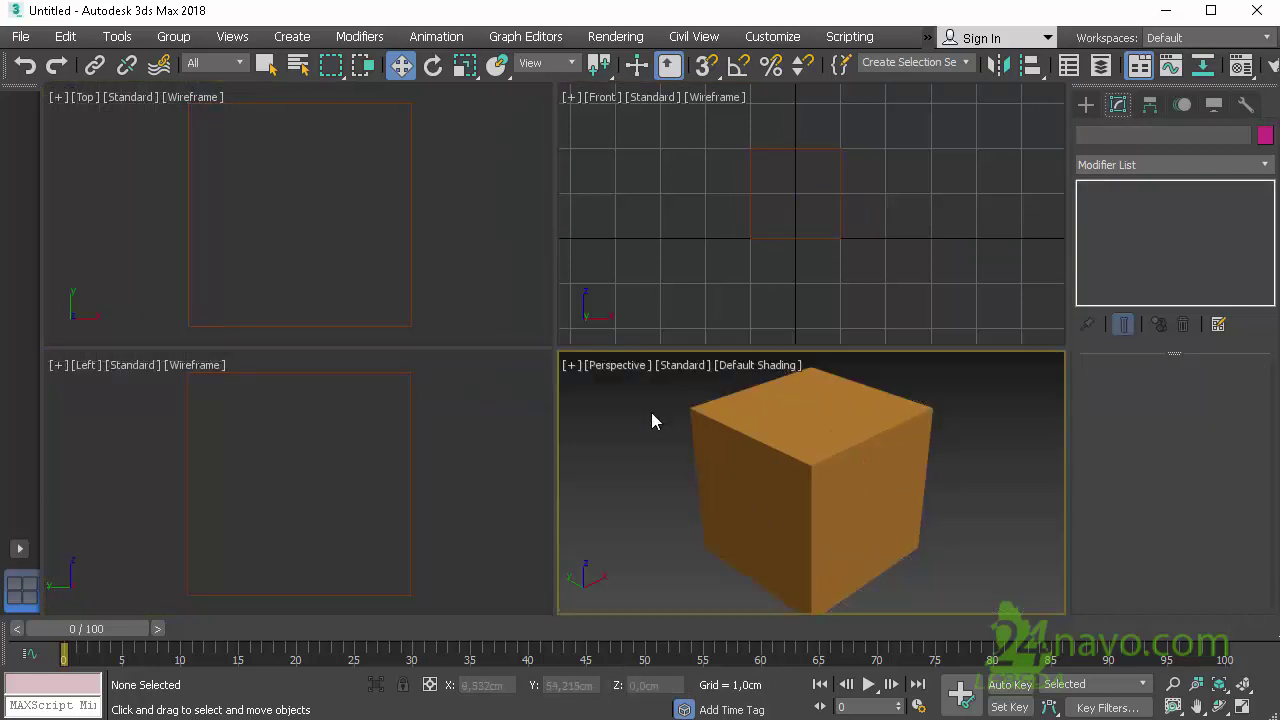
click(647, 315)
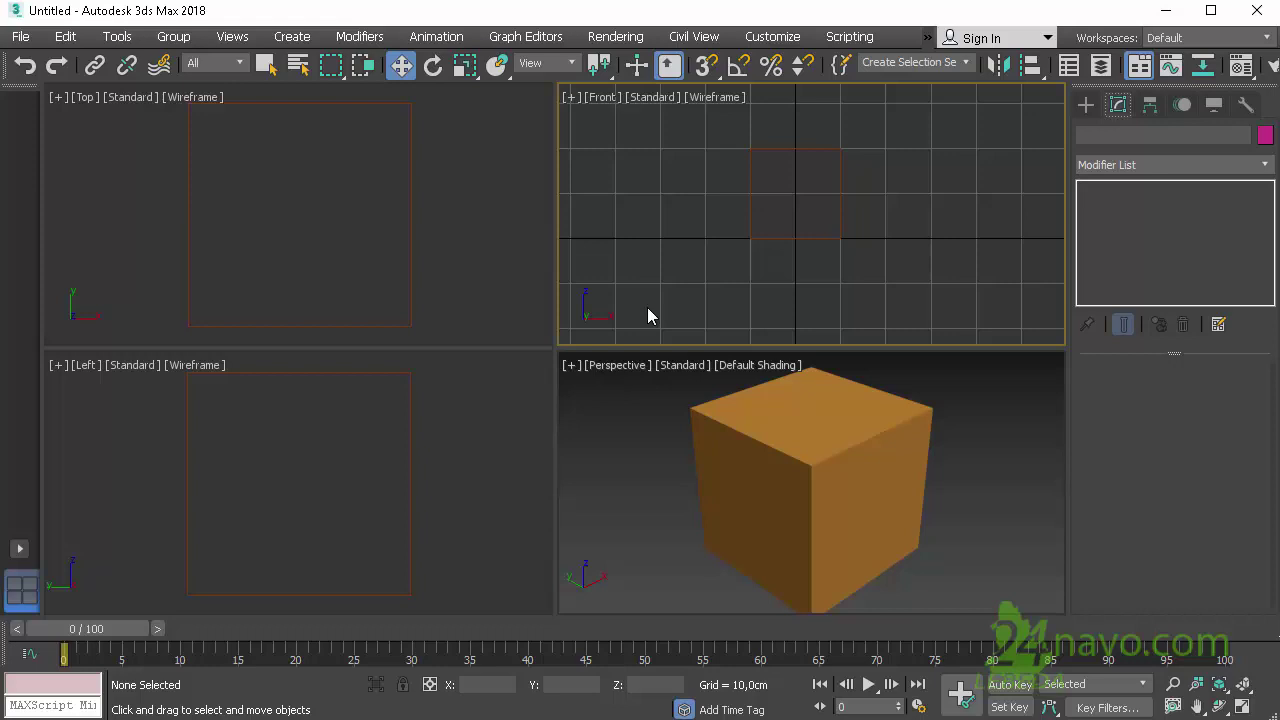
key(g)
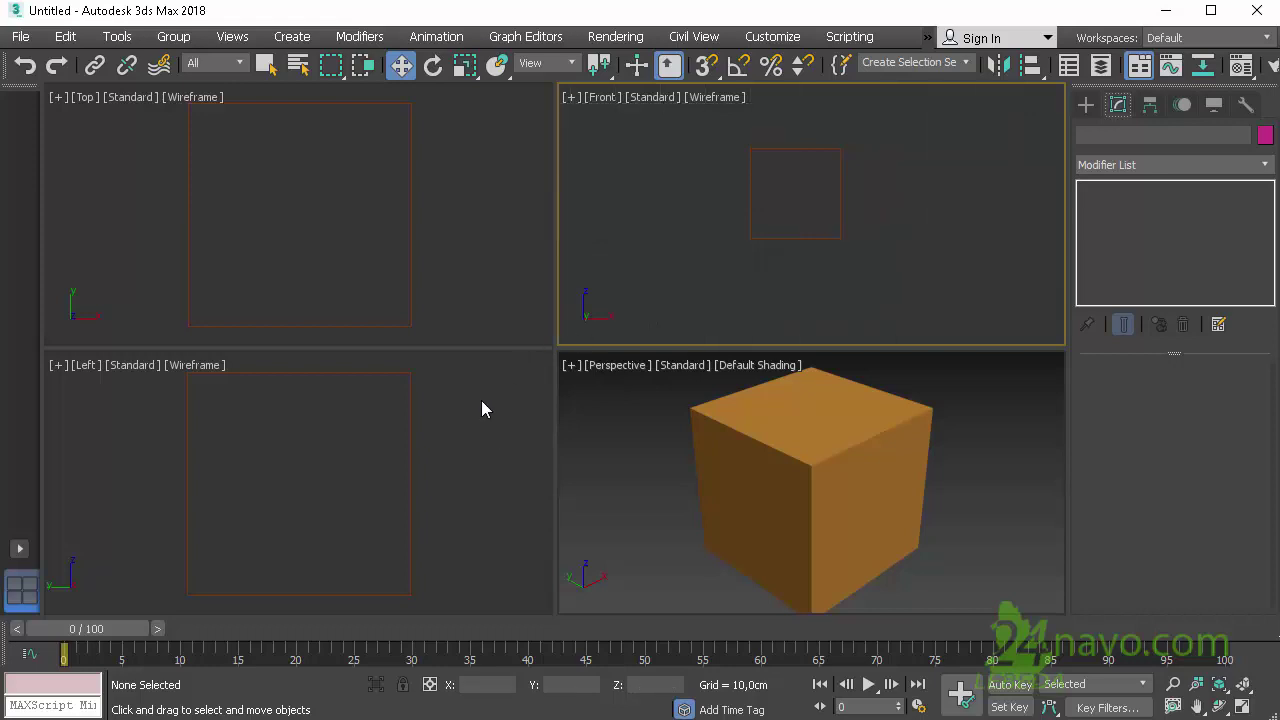
click(483, 329)
click(650, 312)
key(g)
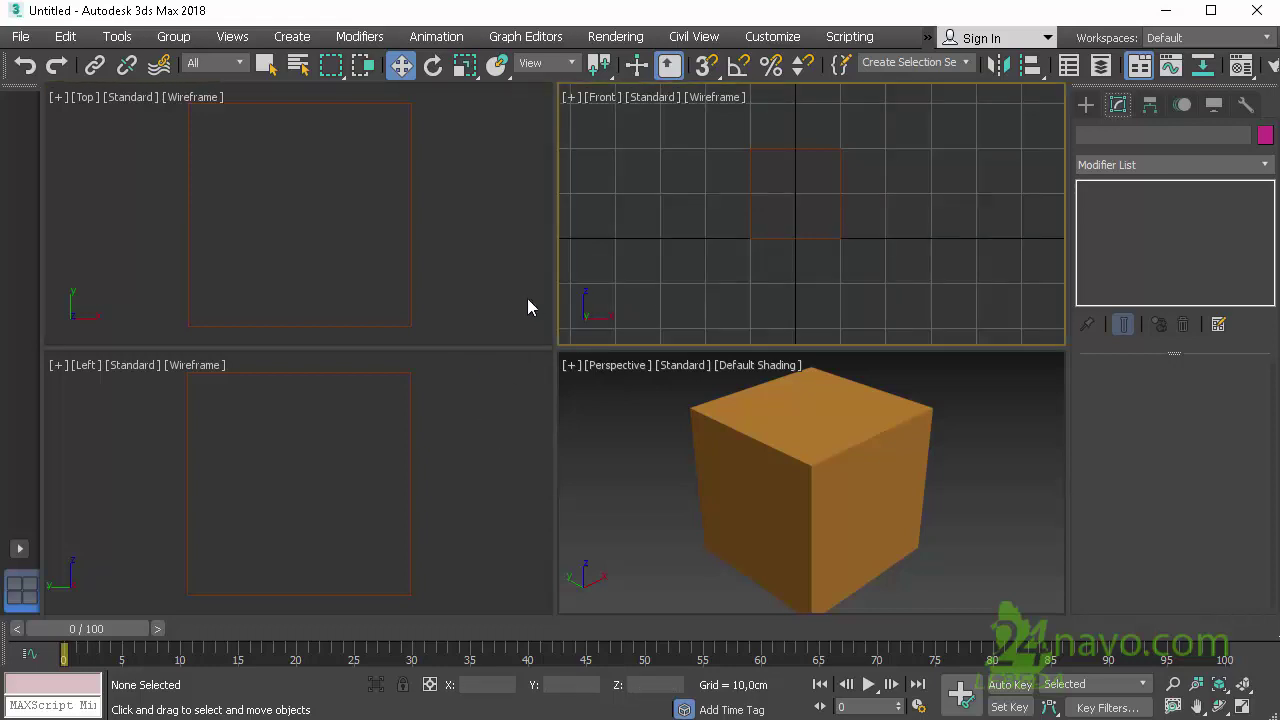
click(497, 412)
key(g)
click(620, 443)
key(g)
click(470, 286)
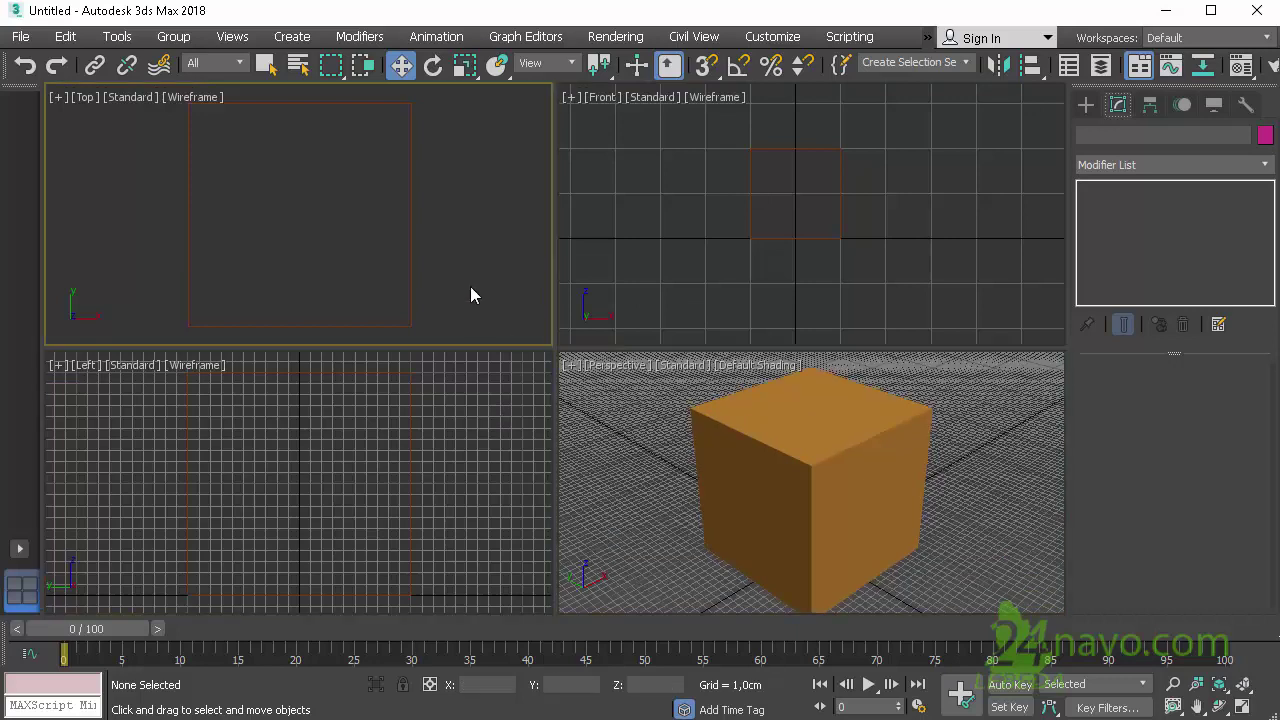
key(g)
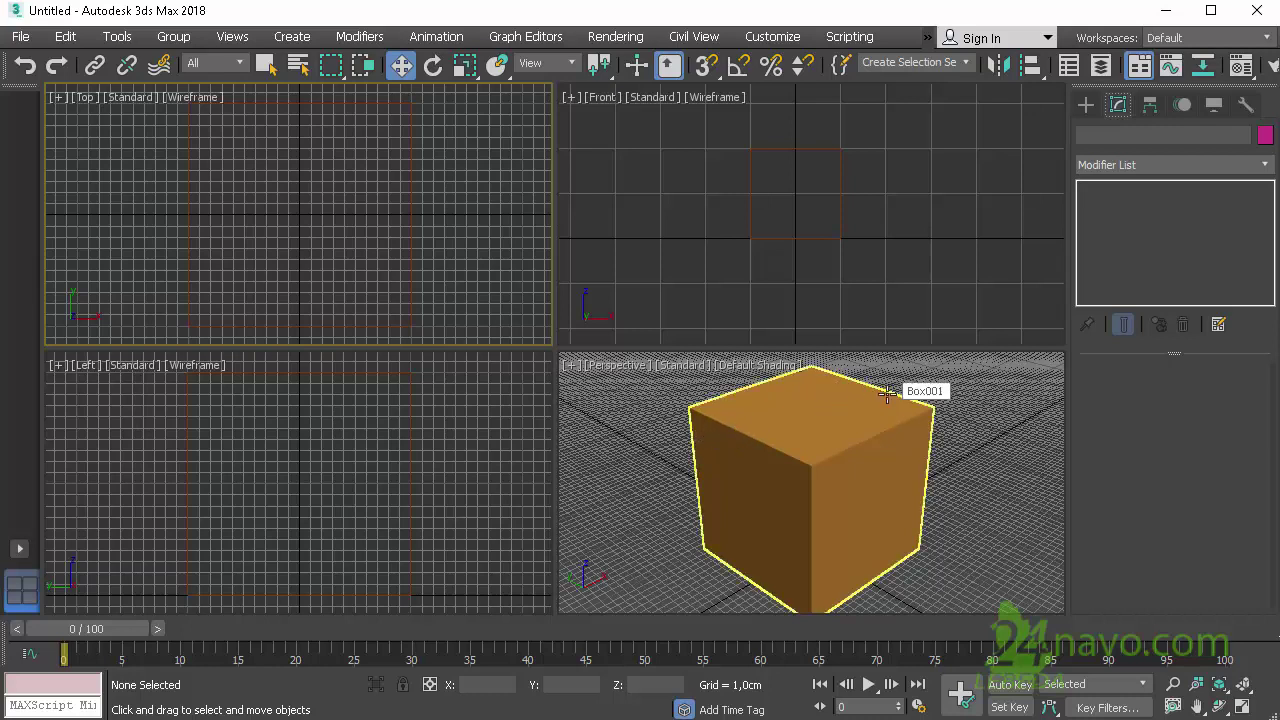
Create a Grid helper, Grid001, beside the box in the Perspective view.
click(1082, 107)
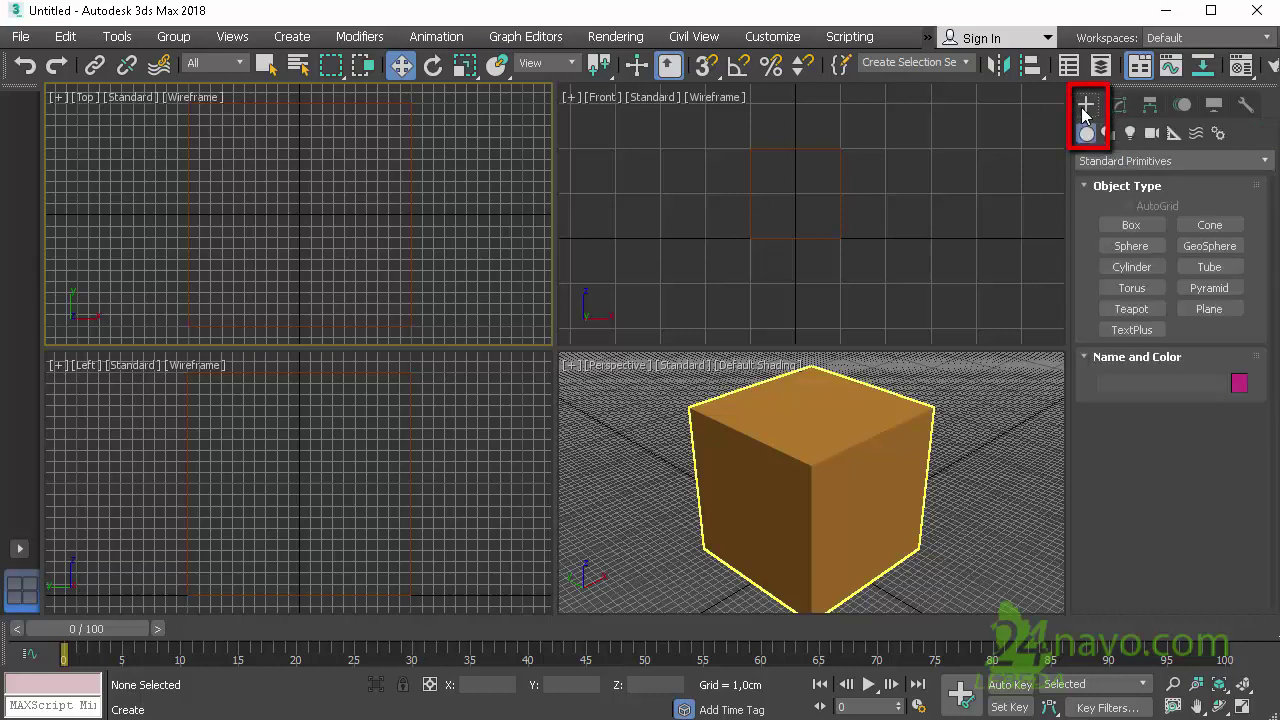
click(1174, 138)
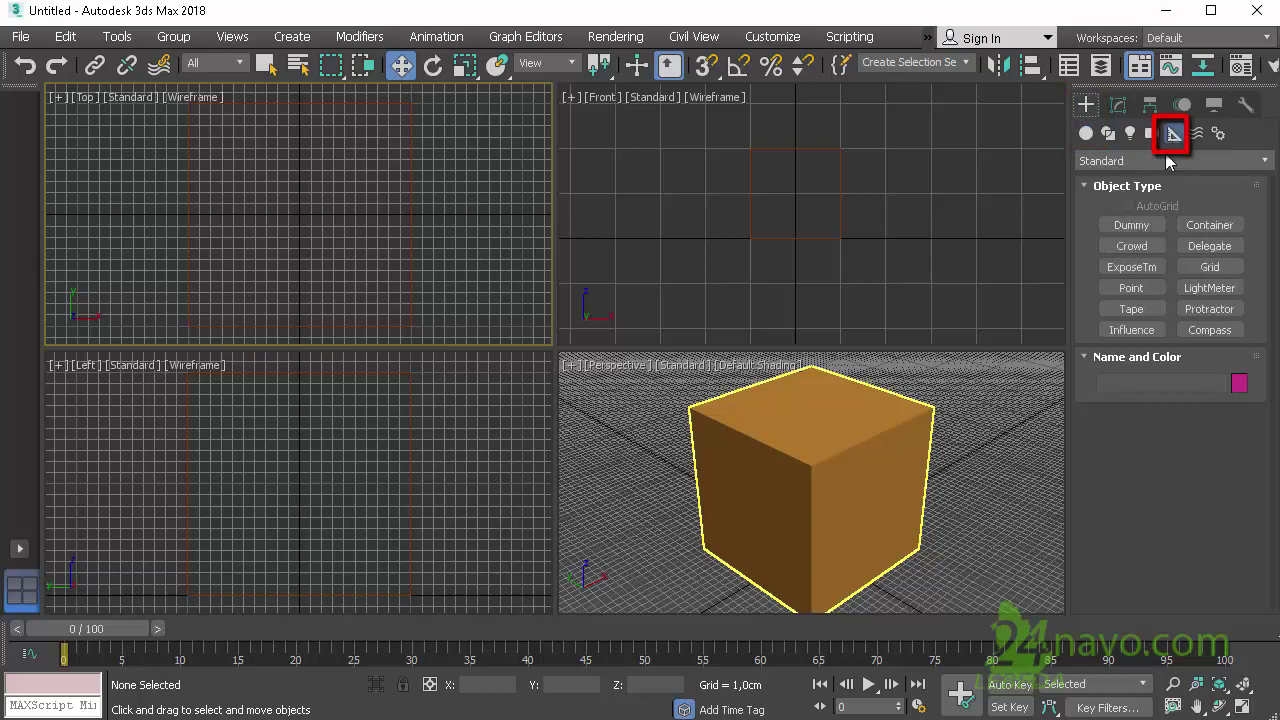
click(1210, 267)
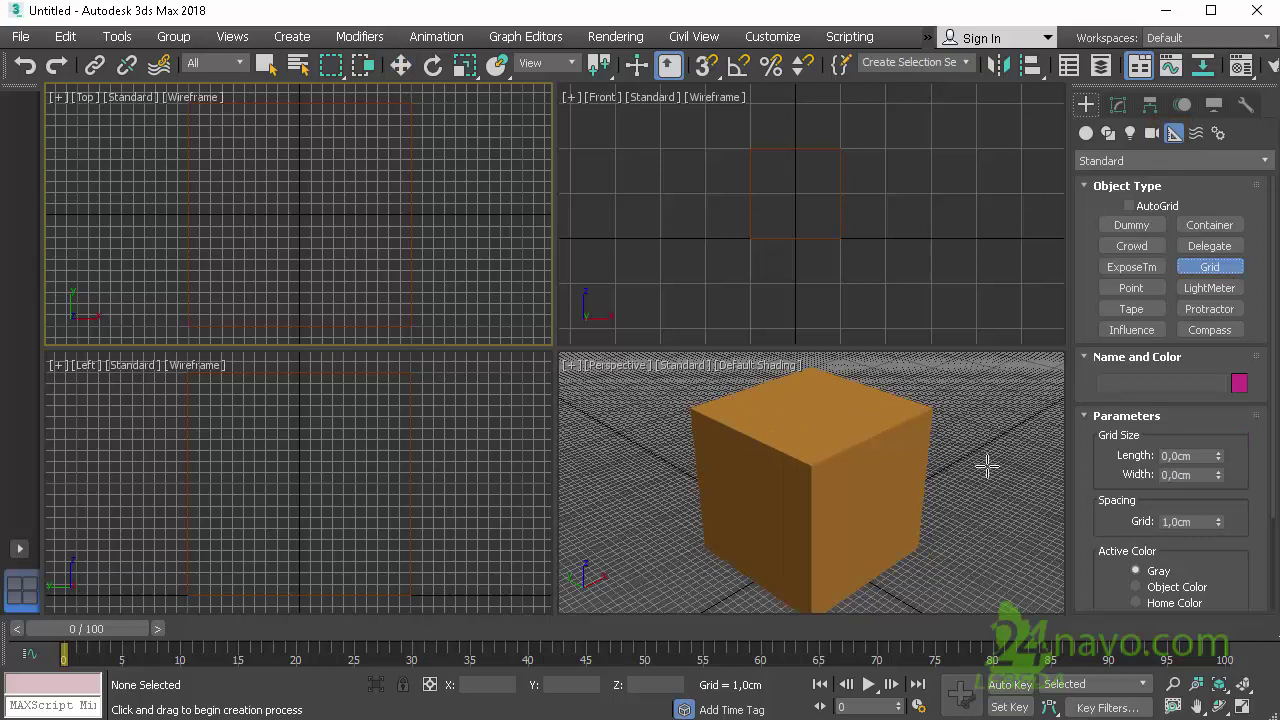
drag(986, 457, 1008, 582)
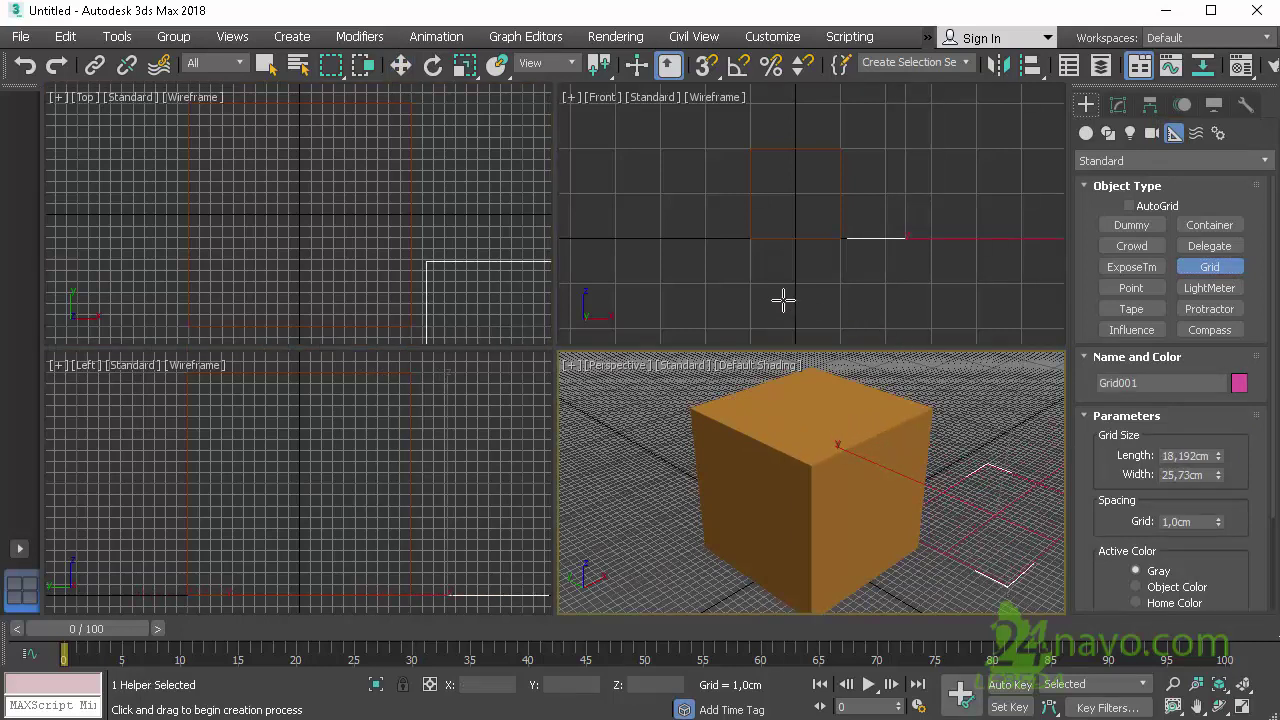
Raise Grid001 about 19cm along Z and show its parameters.
click(400, 65)
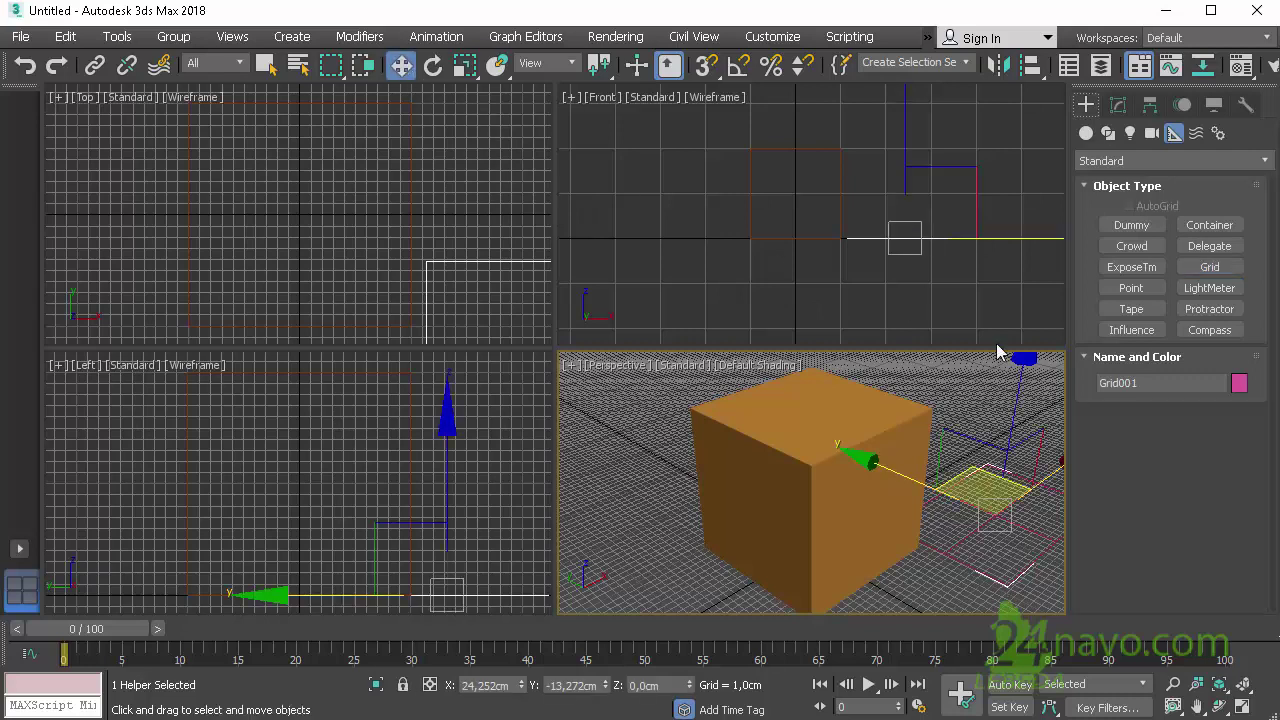
drag(1014, 423, 1012, 282)
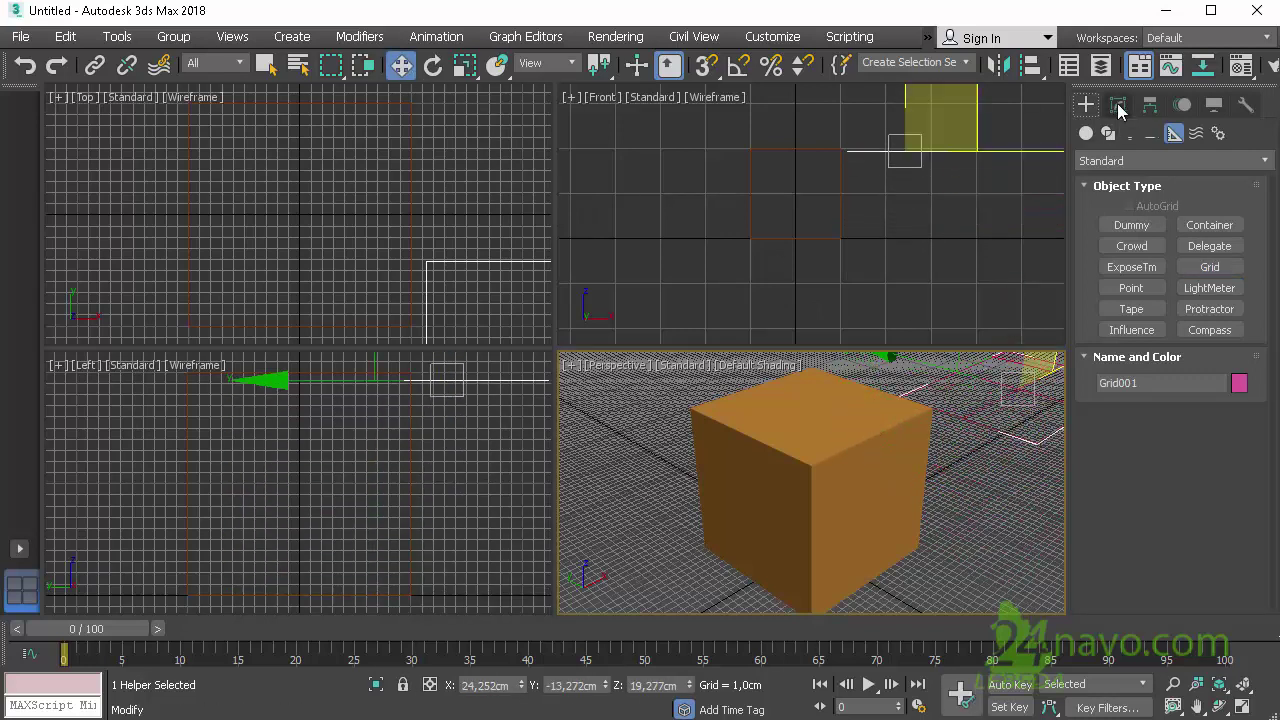
click(1118, 106)
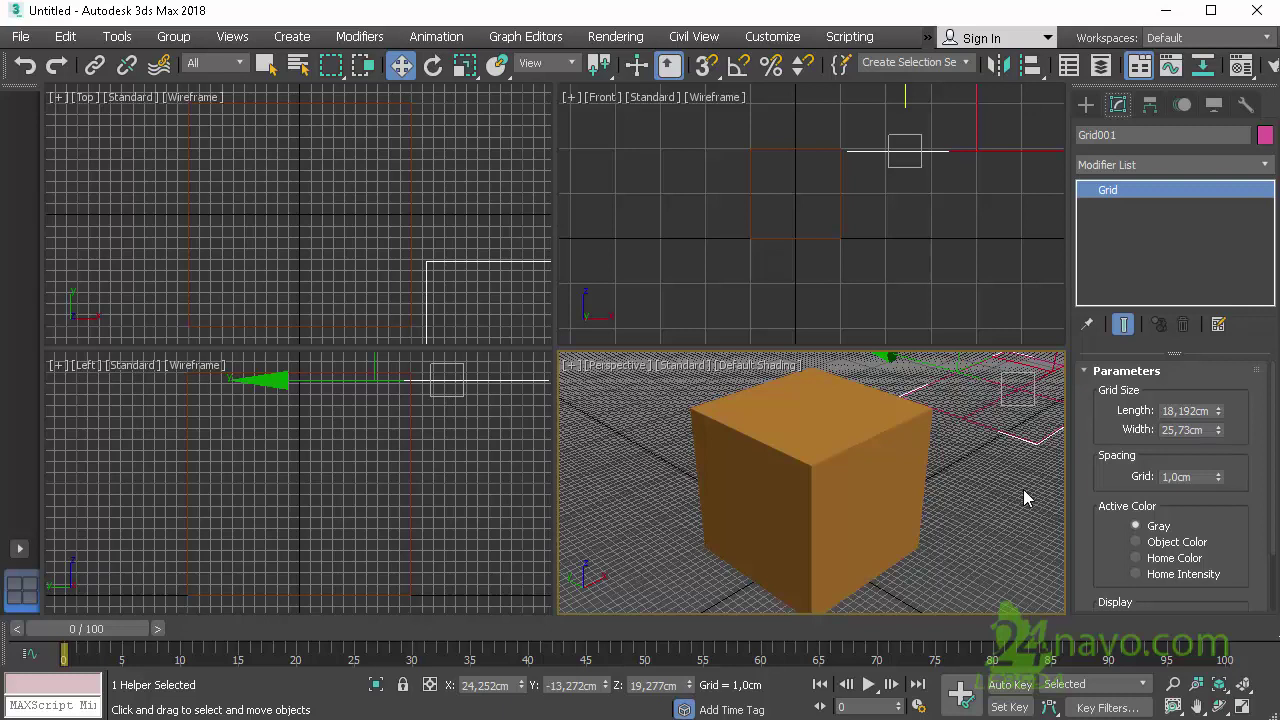
Delete the Grid001 helper and Box001 so the scene is empty.
key(Delete)
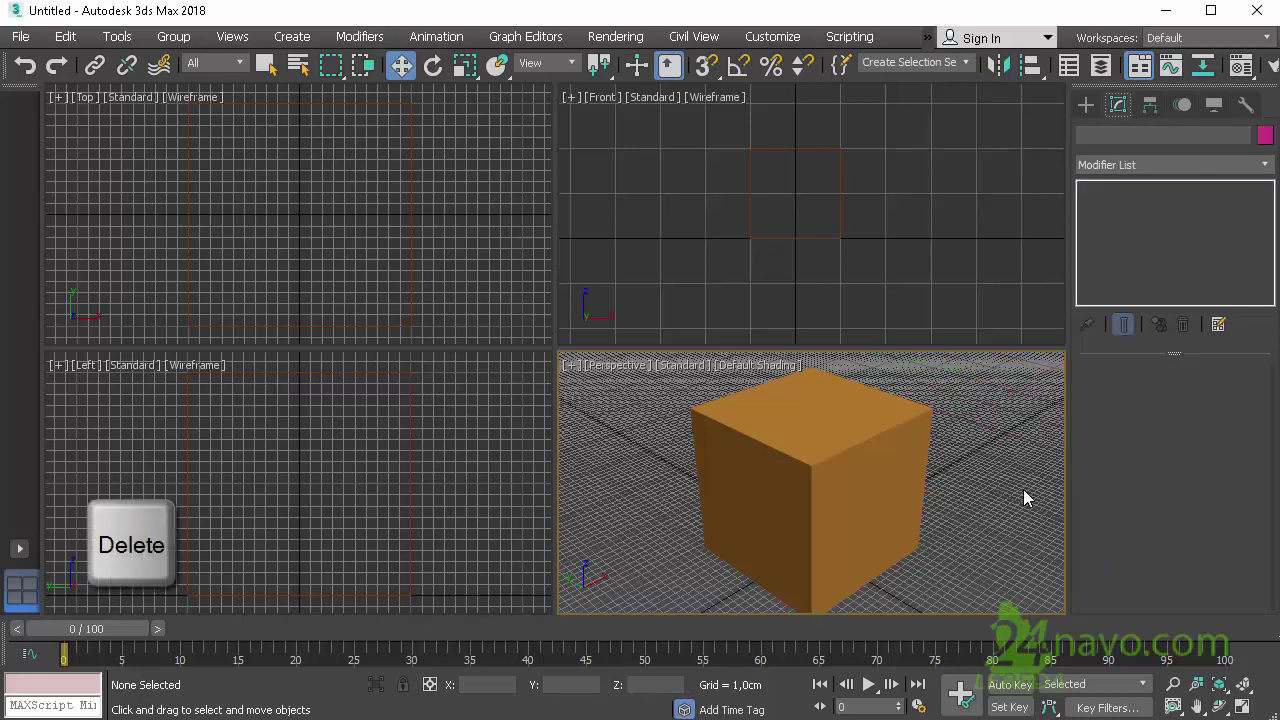
click(884, 449)
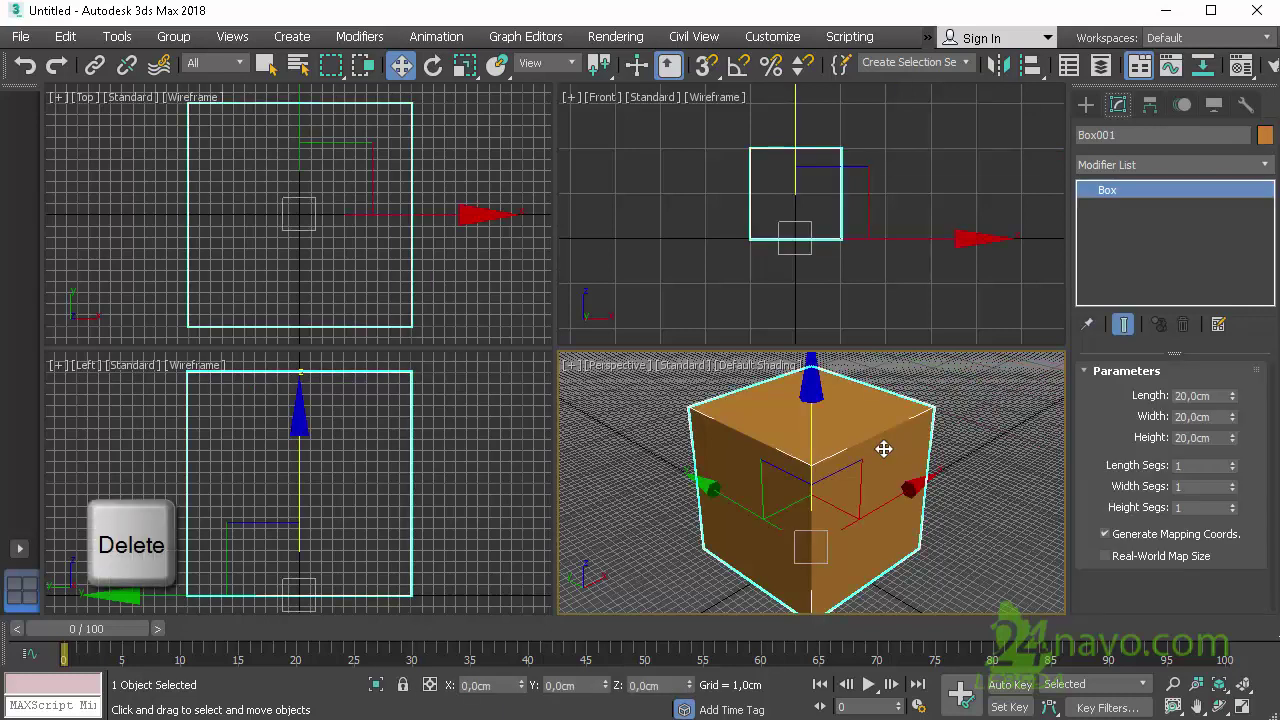
key(Delete)
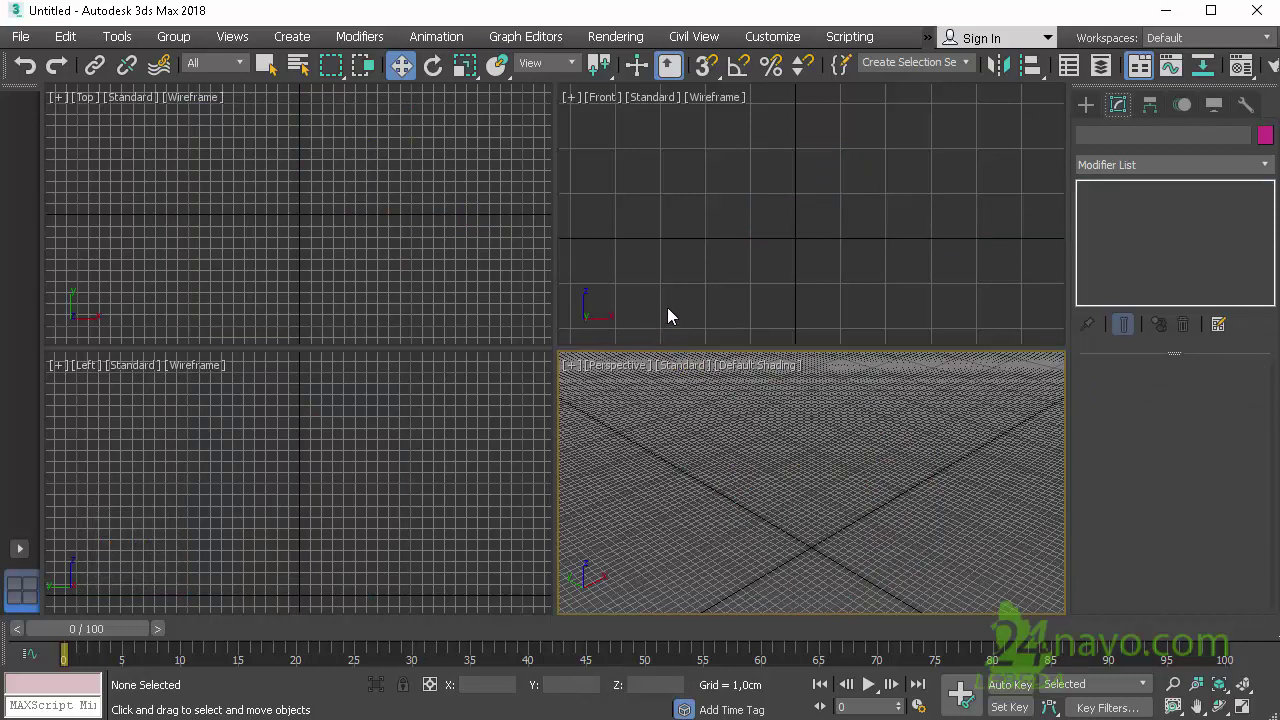
Check in Grid and Snap Settings that Home Grid spacing is 1,0cm.
right_click(705, 66)
click(606, 199)
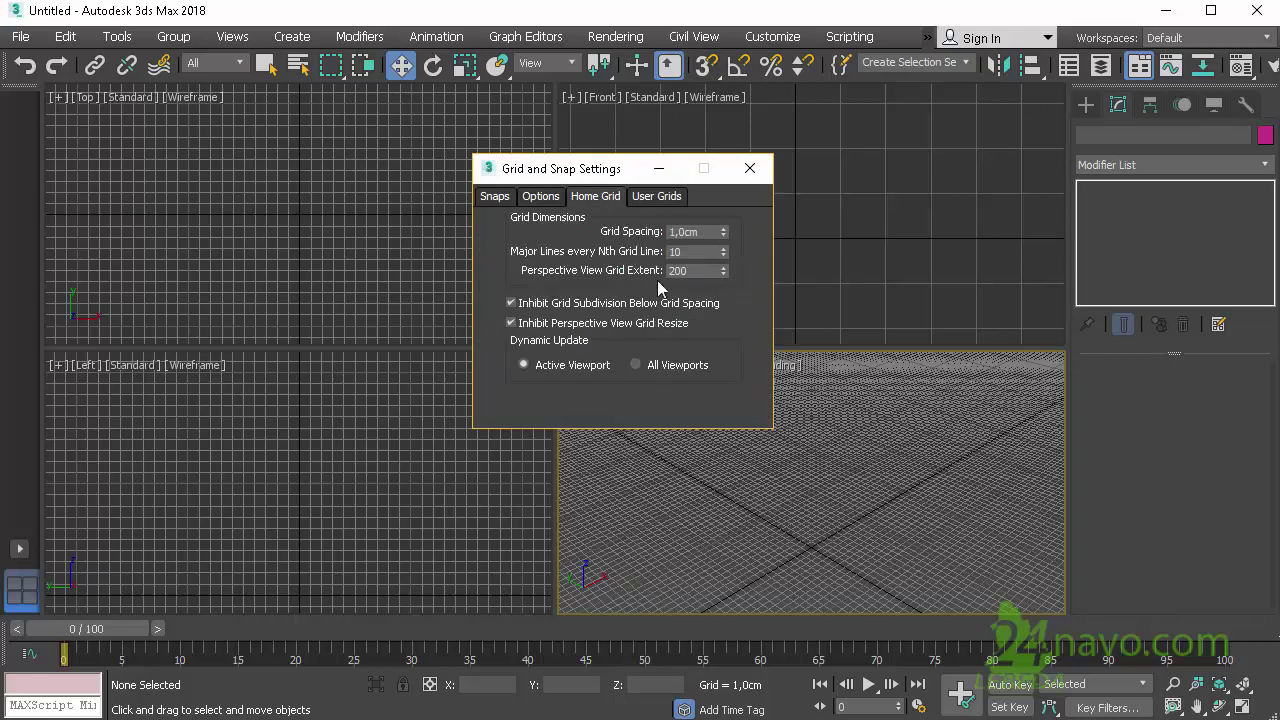
click(750, 168)
Save the empty scene over the existing maxstart.max in the scenes folder.
click(20, 36)
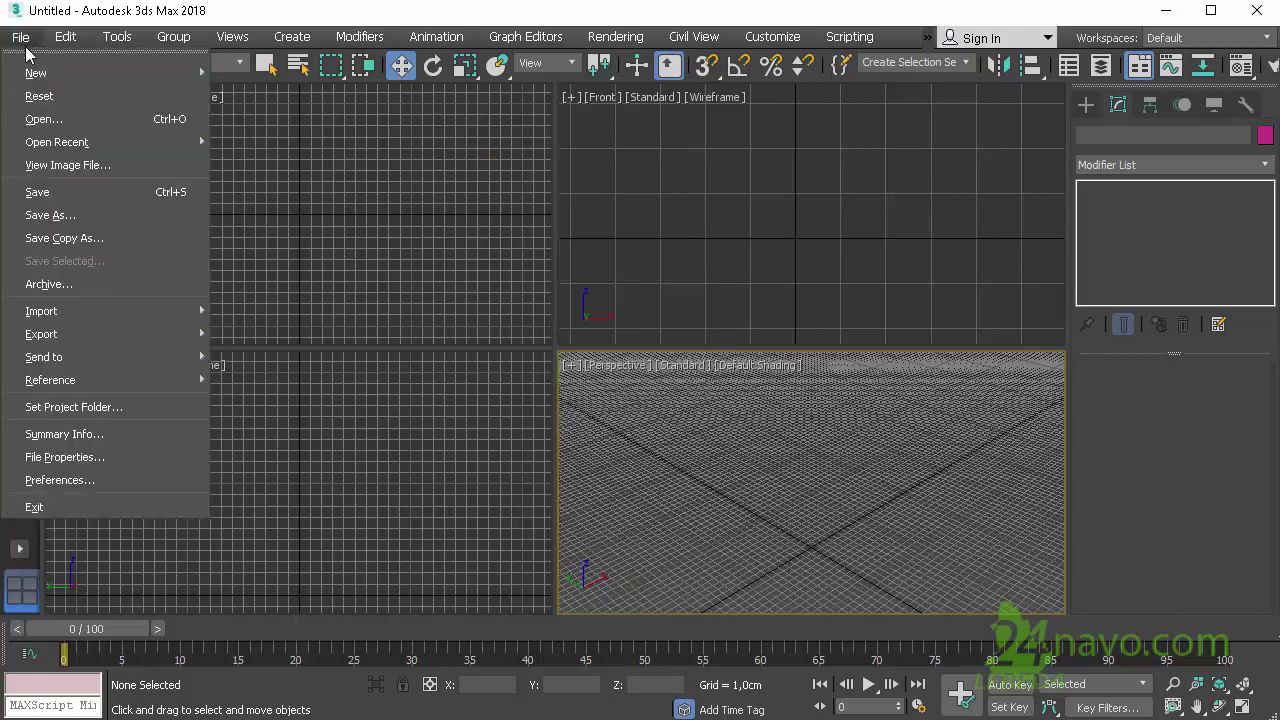
click(86, 194)
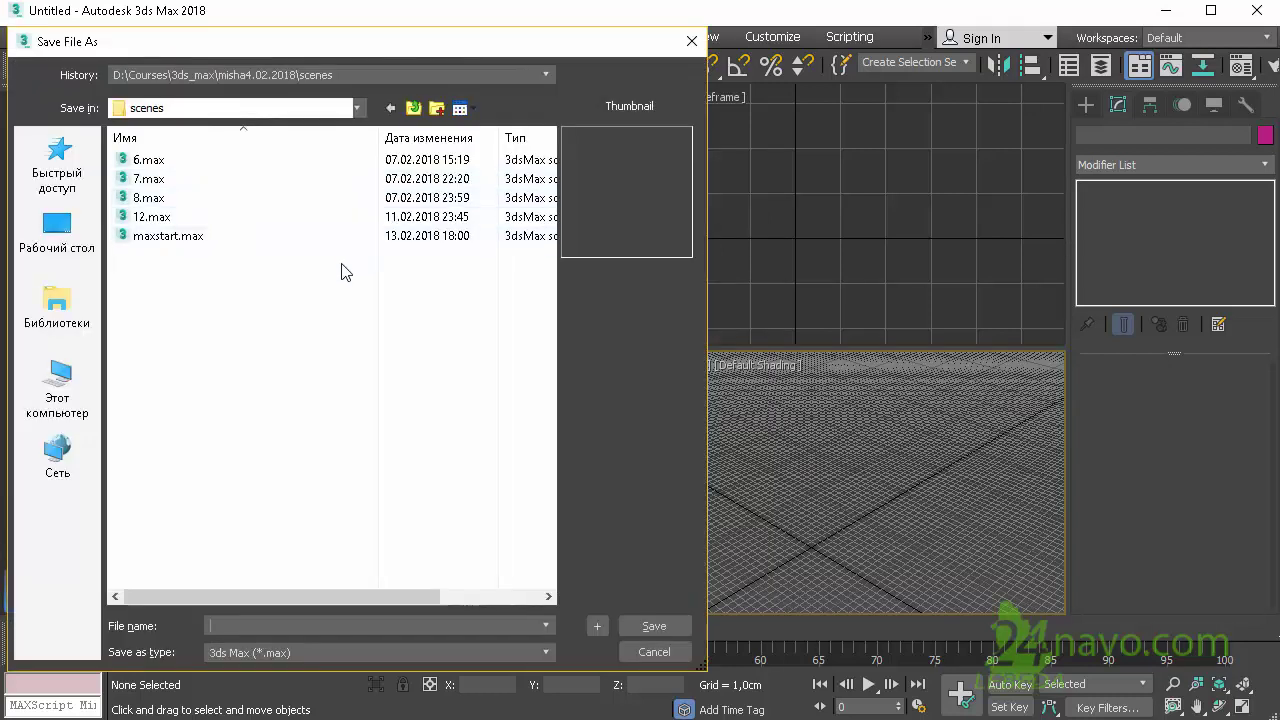
click(177, 237)
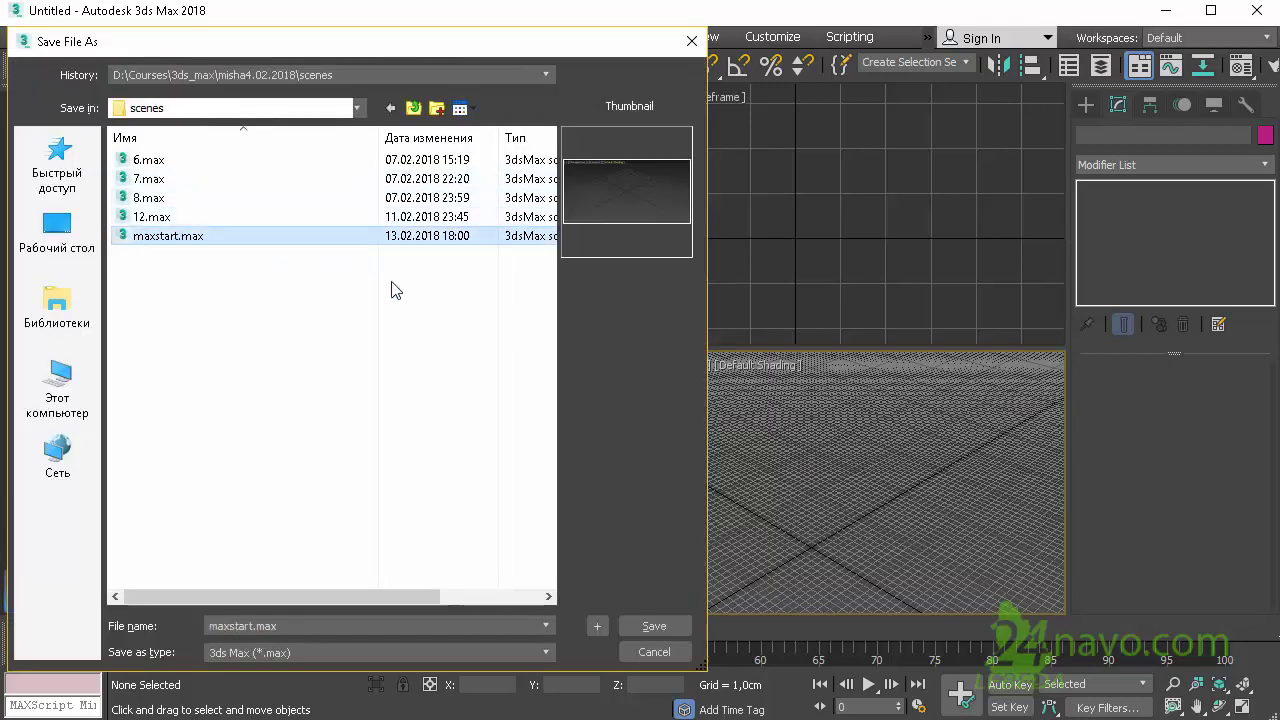
click(654, 627)
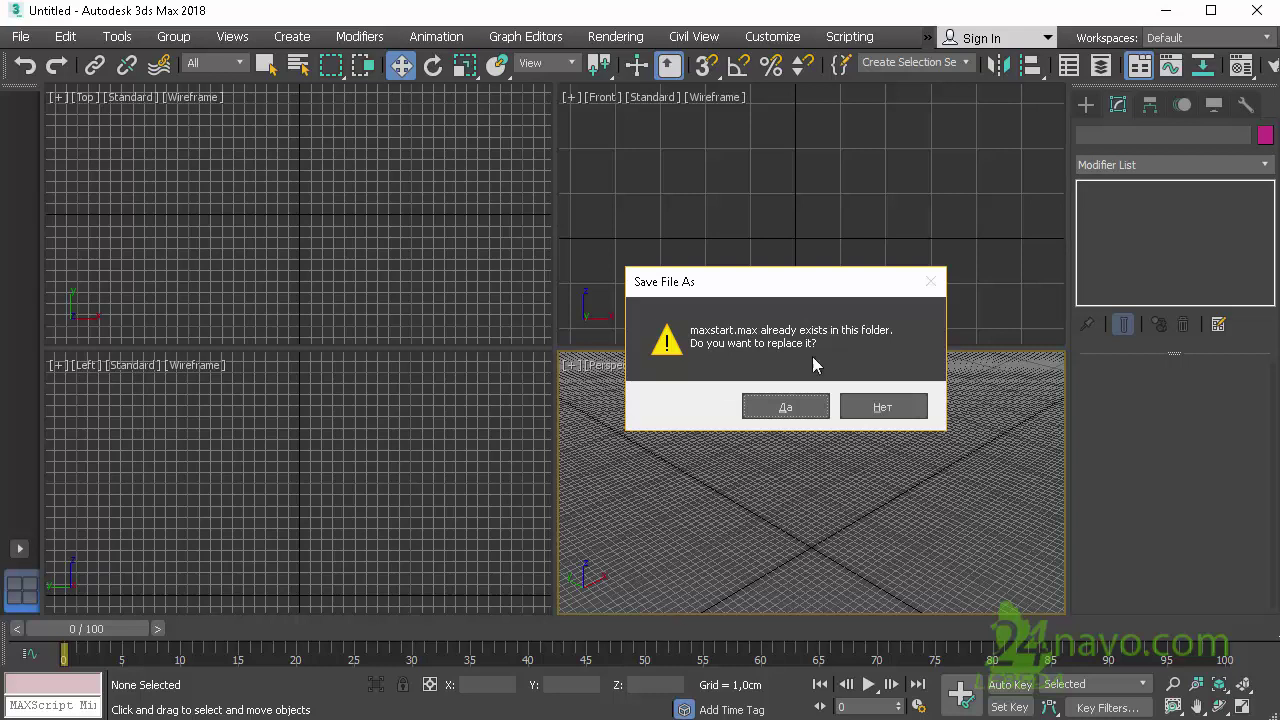
click(781, 407)
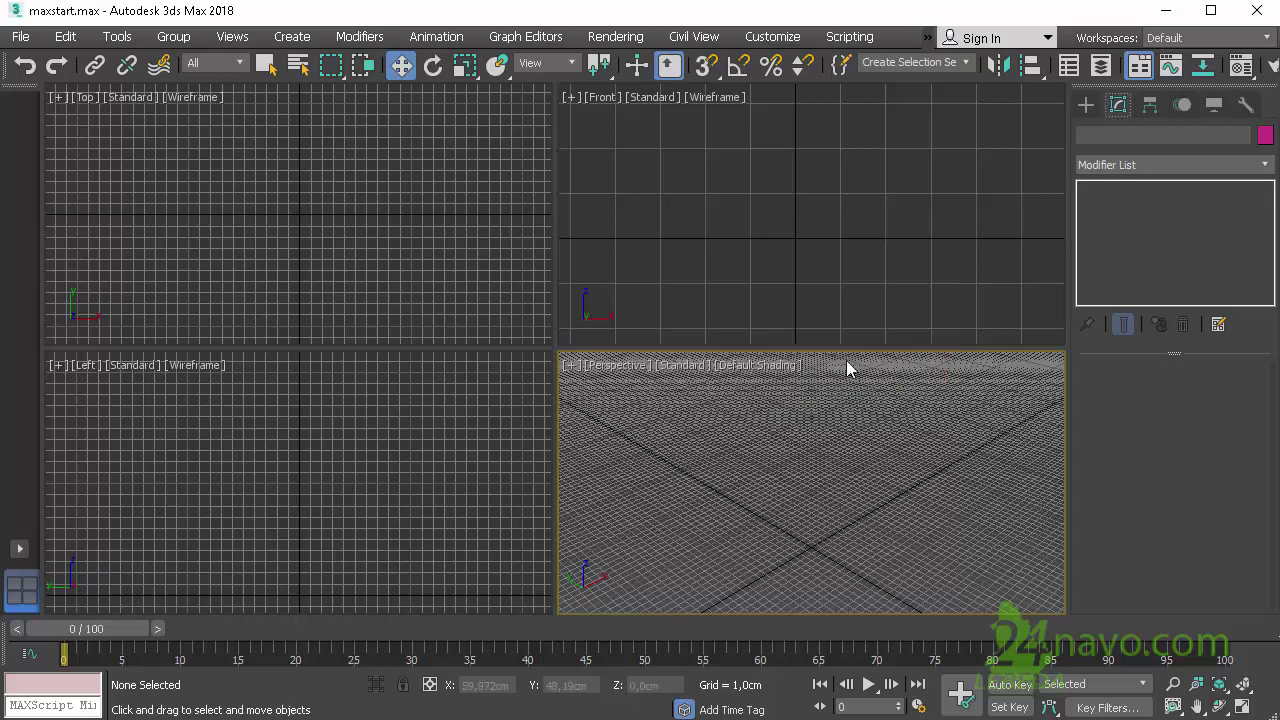